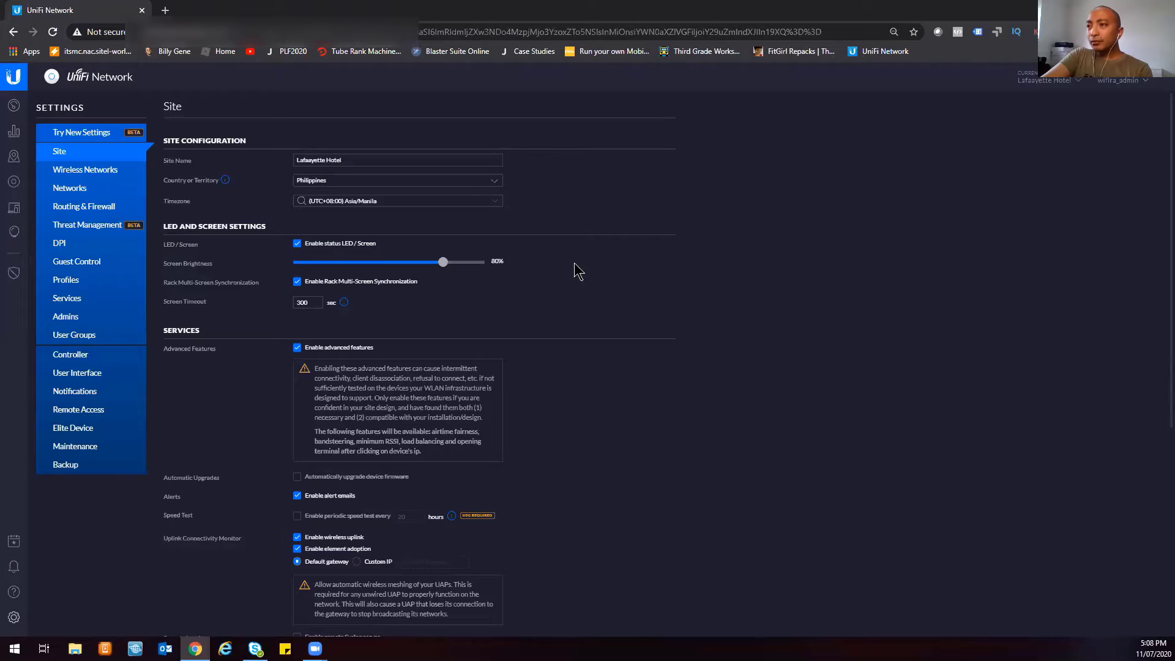
- Review the Site settings, then show the Networks list with LAN 192.168.1.0/24 and PPPoE WAN
scroll(571, 368, down, 5)
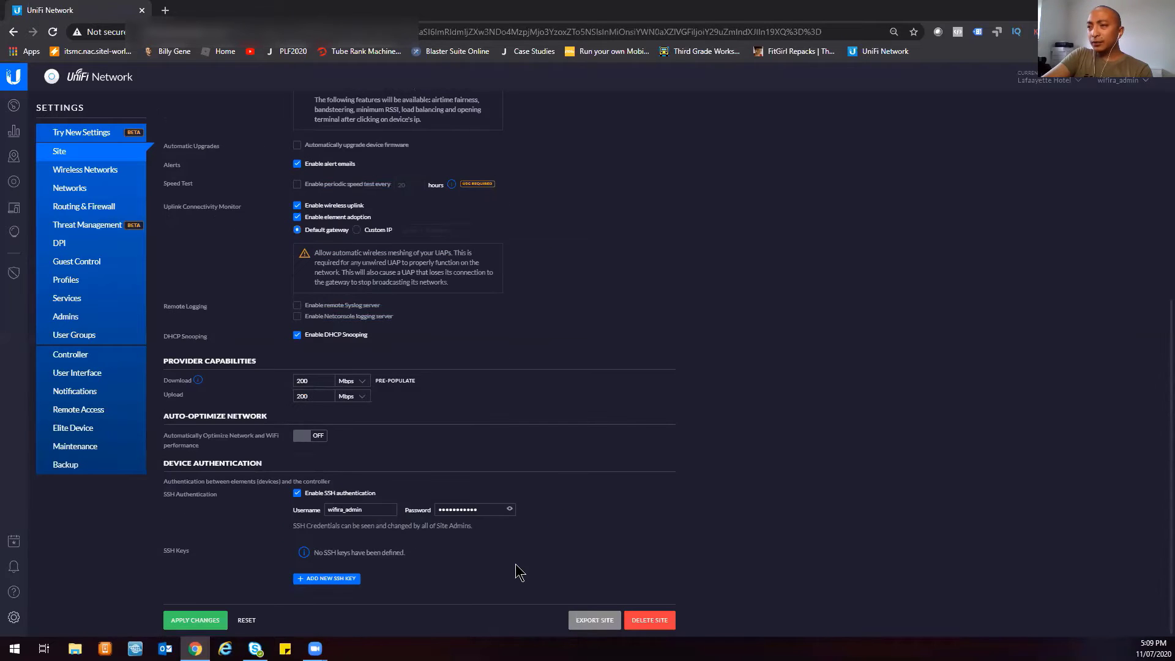
scroll(582, 506, up, 5)
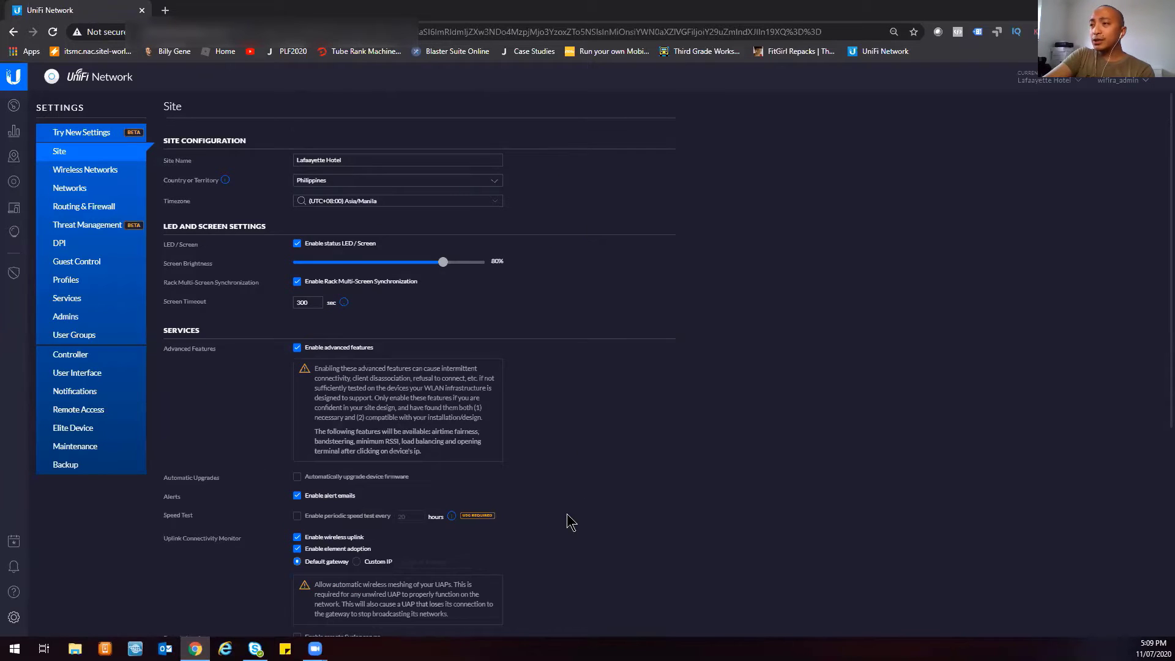
scroll(547, 417, down, 5)
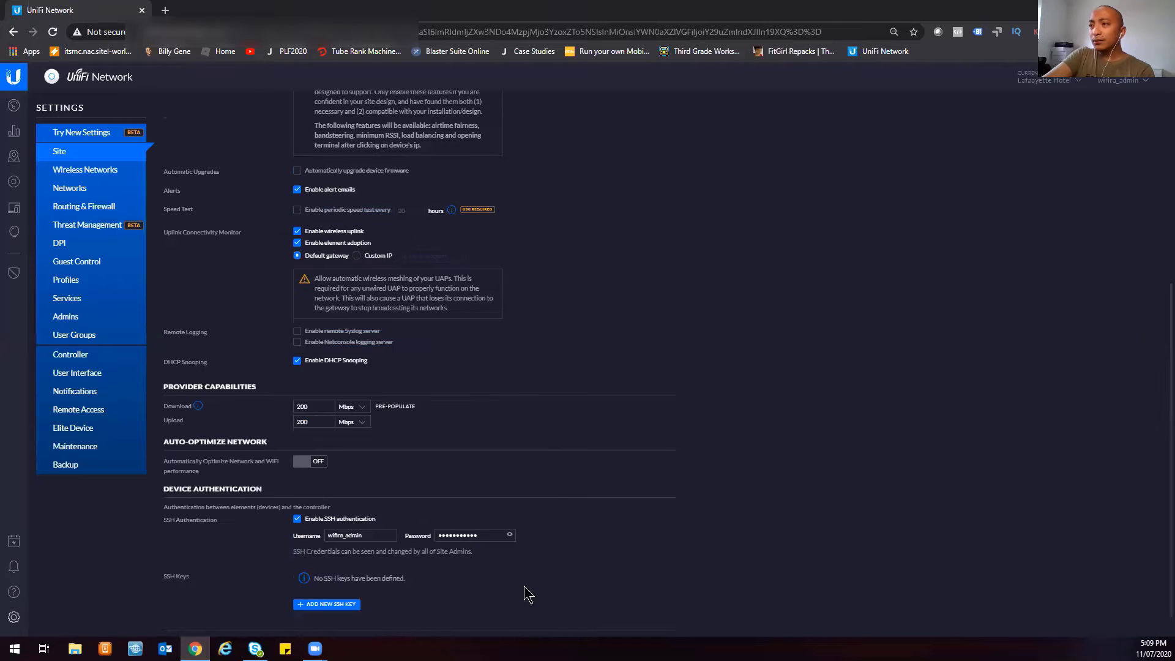
scroll(524, 585, down, 2)
scroll(575, 465, up, 6)
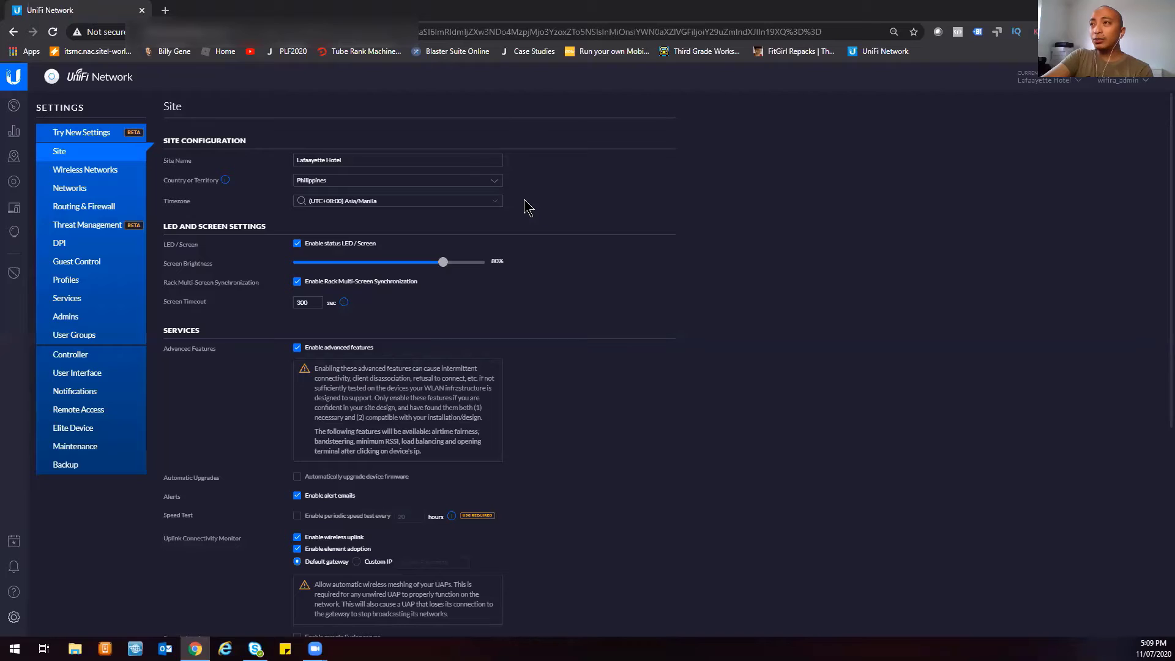
click(90, 192)
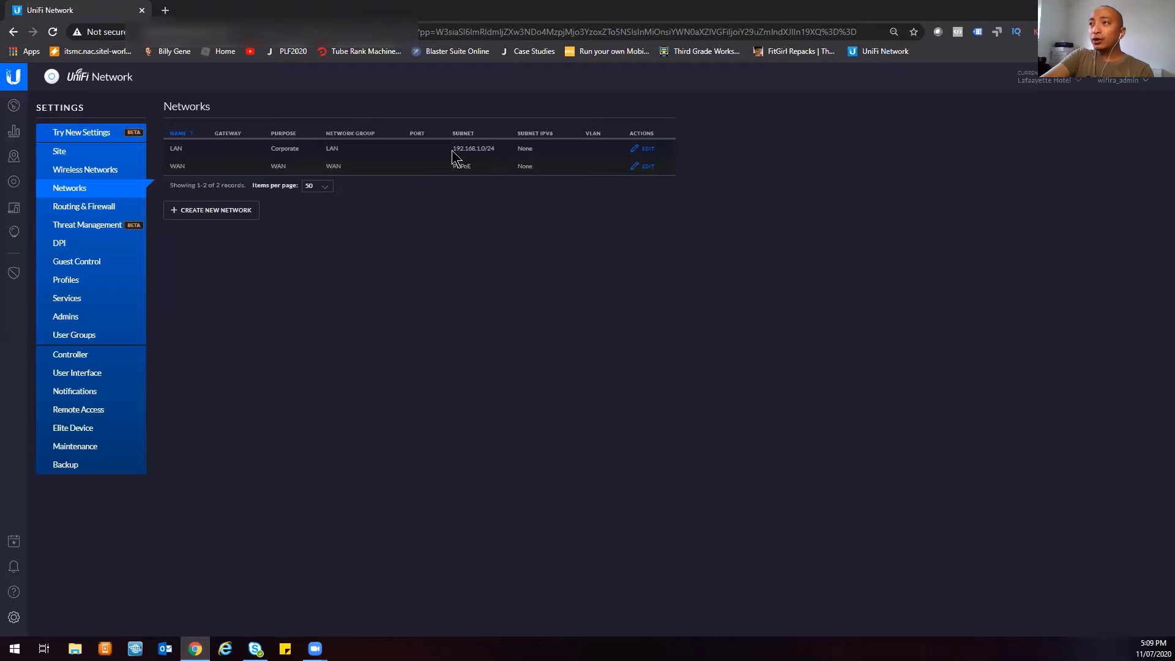
- Highlight the LAN subnet 192.168.1.0/24, then open the WAN network for editing
drag(452, 150, 499, 150)
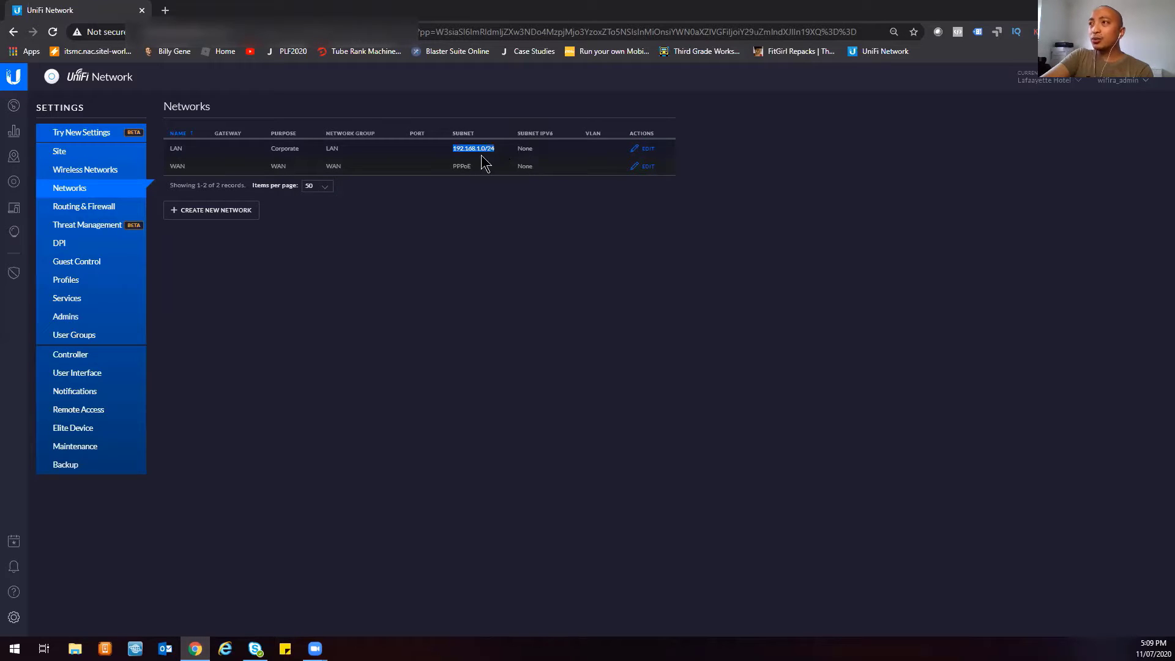
click(478, 164)
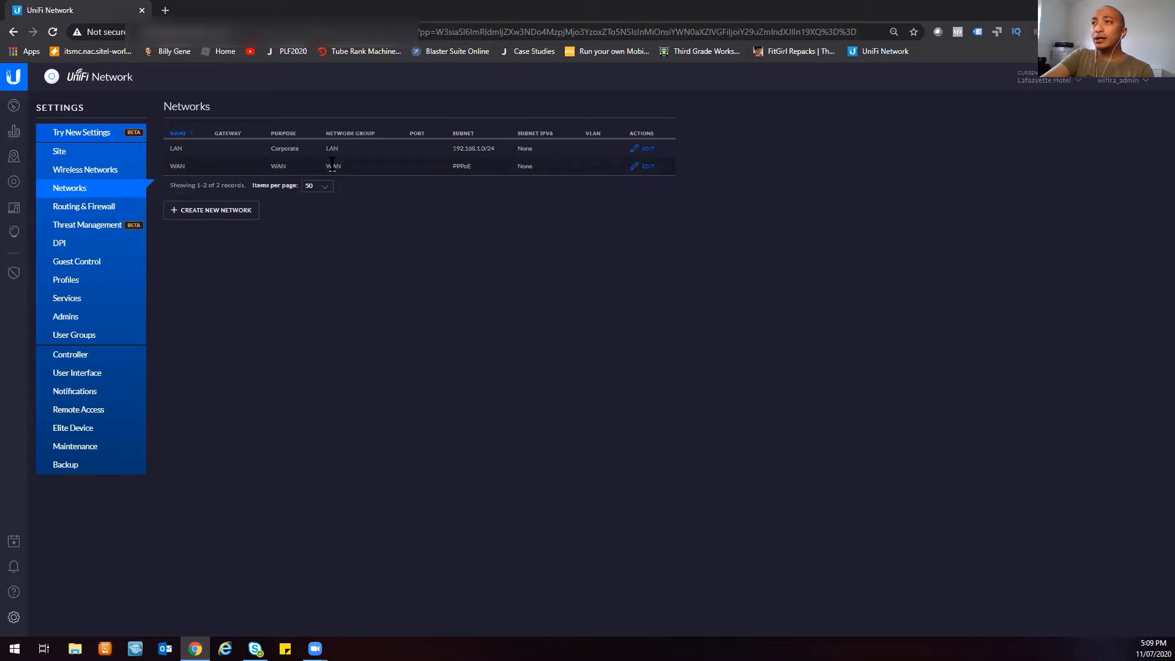
click(648, 167)
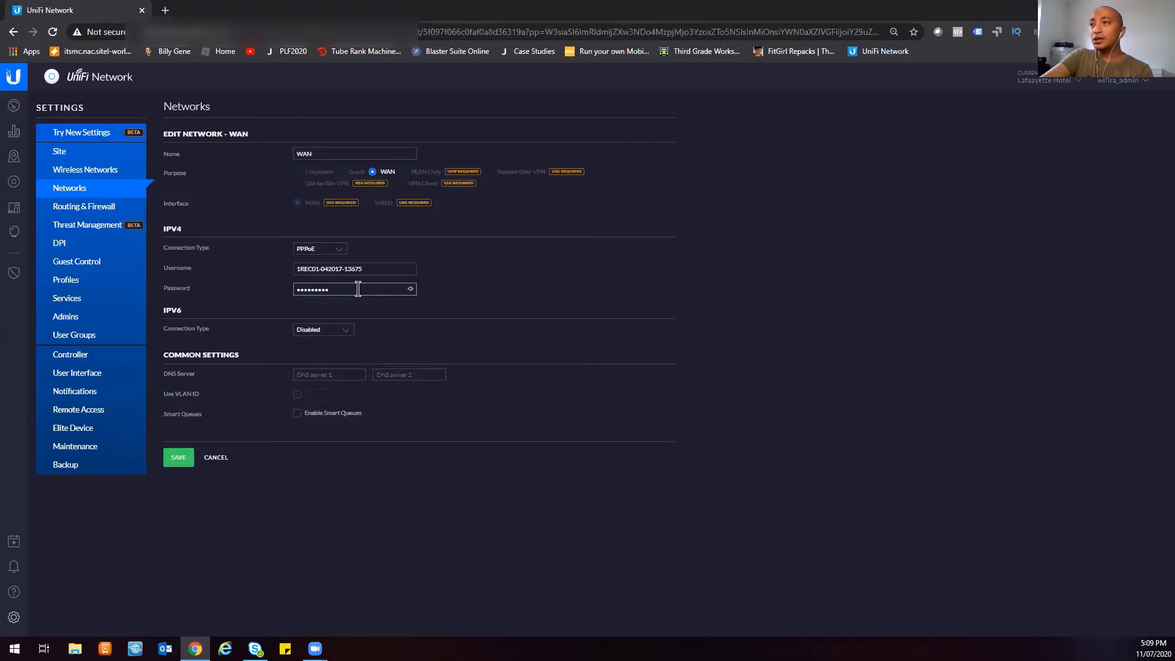
- Give the WAN network DNS servers 8.8.8.8 and 1.1.1.1 and save it
click(411, 286)
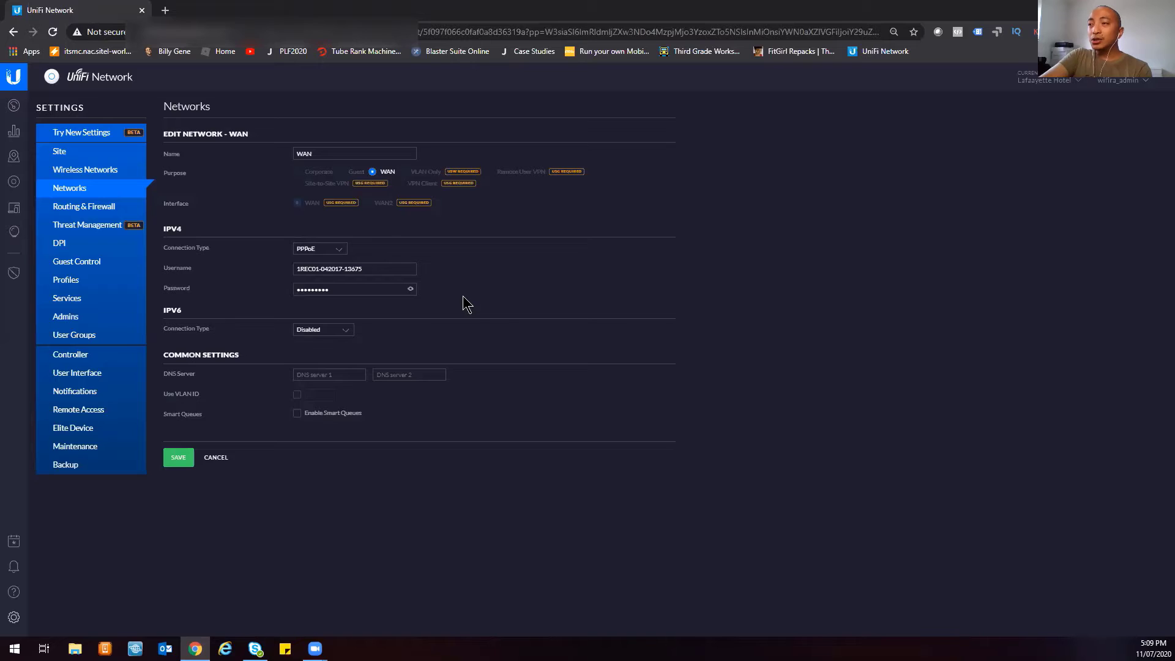
click(341, 374)
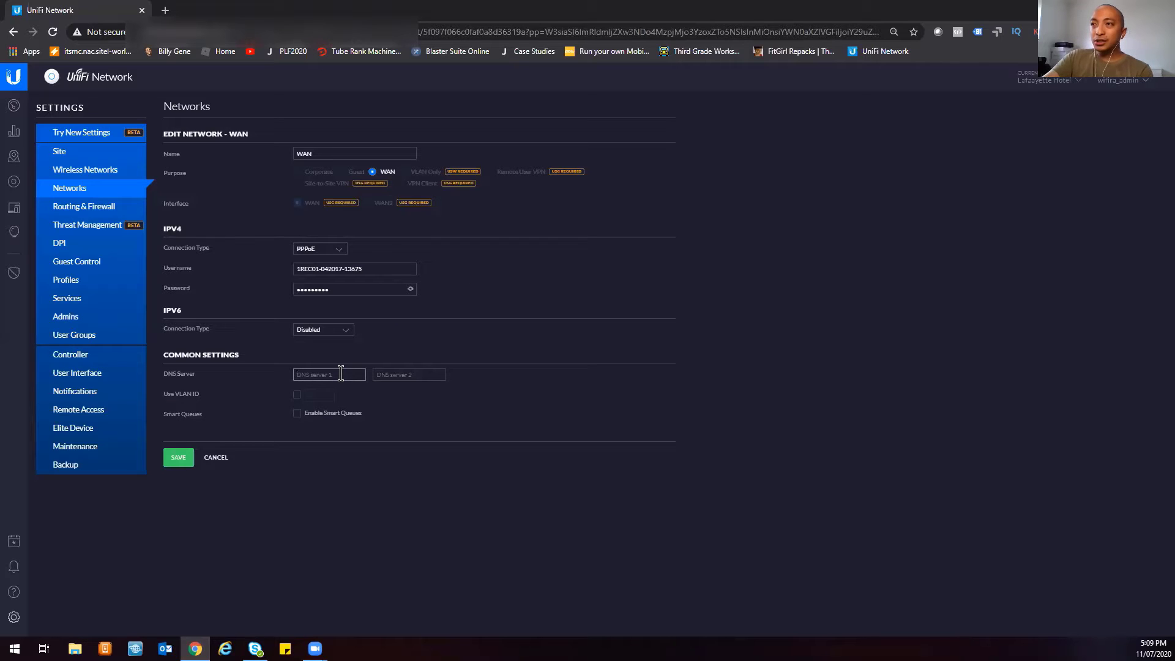
text(8.8.8)
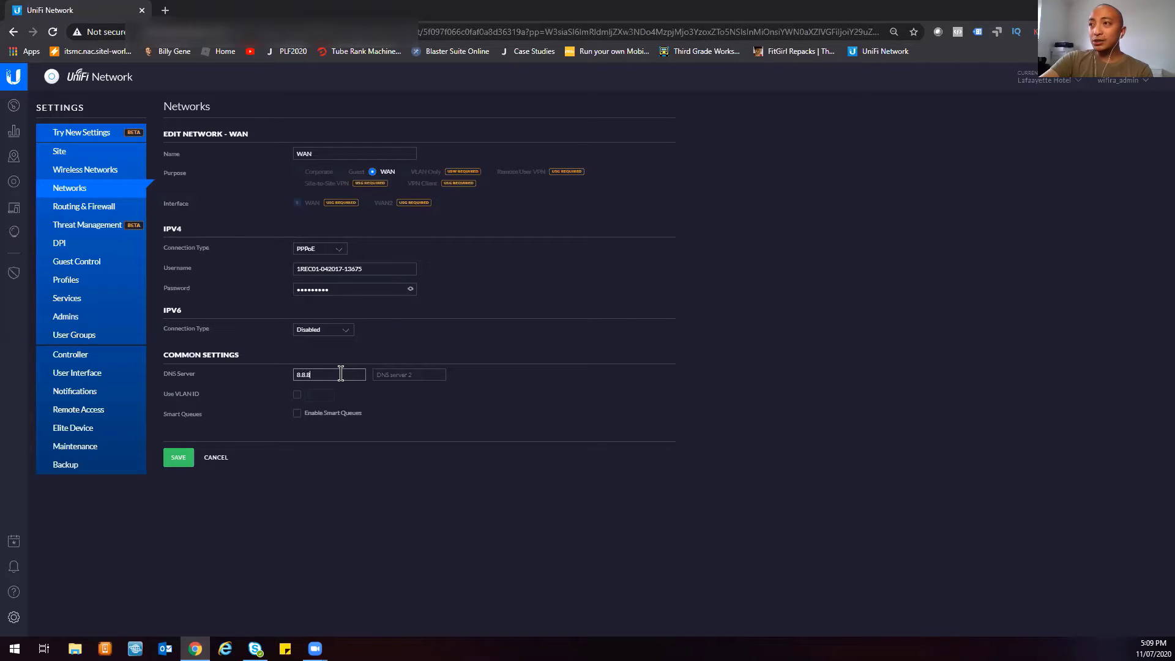
text(.8)
click(402, 374)
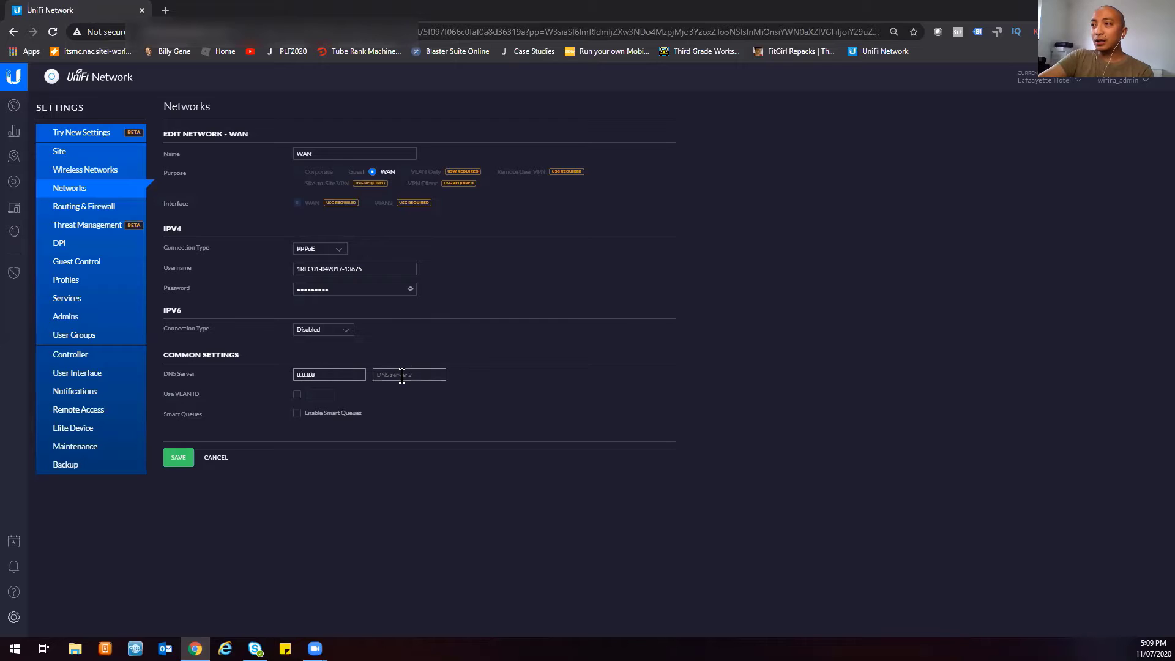
text(1)
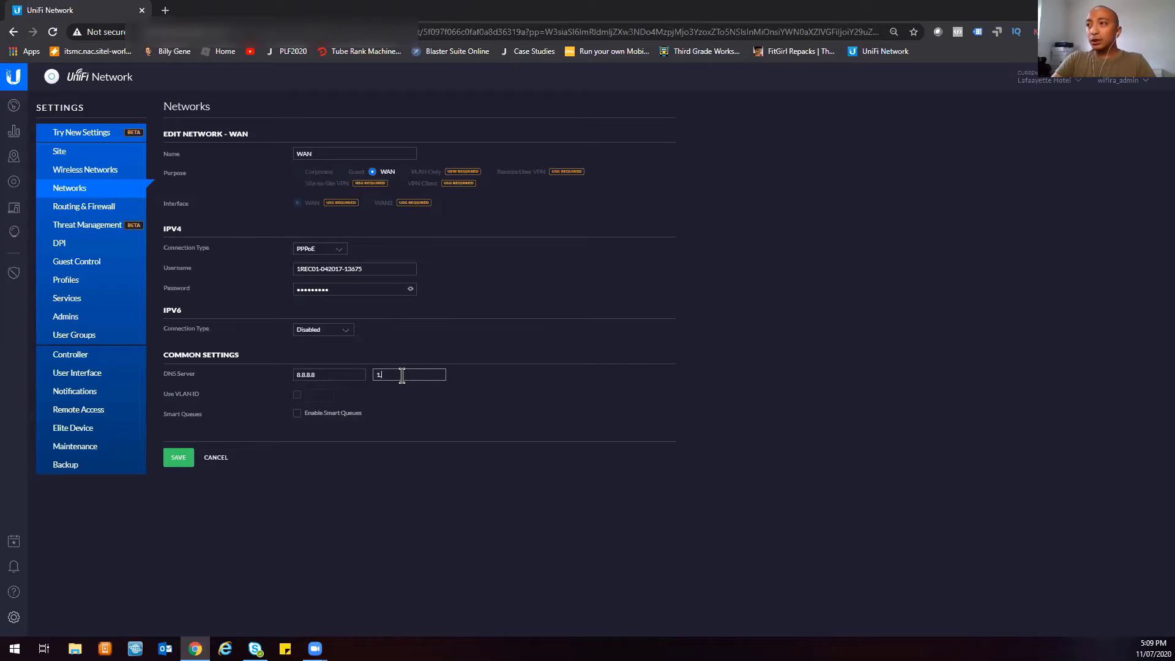
text(.1.1.1)
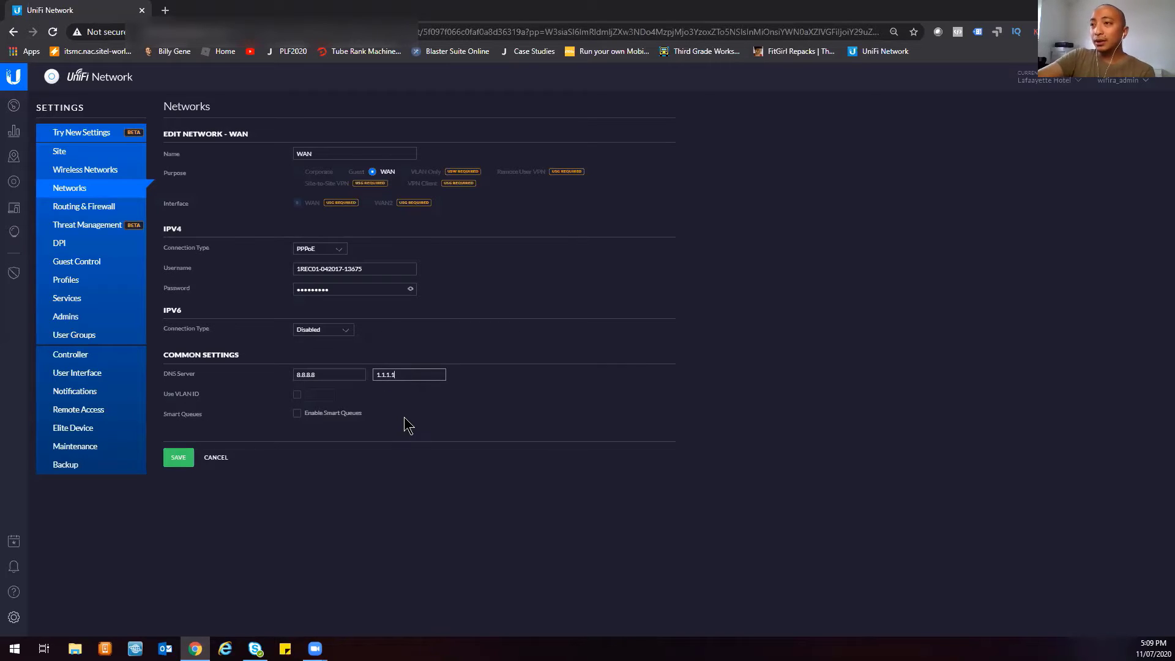
click(178, 459)
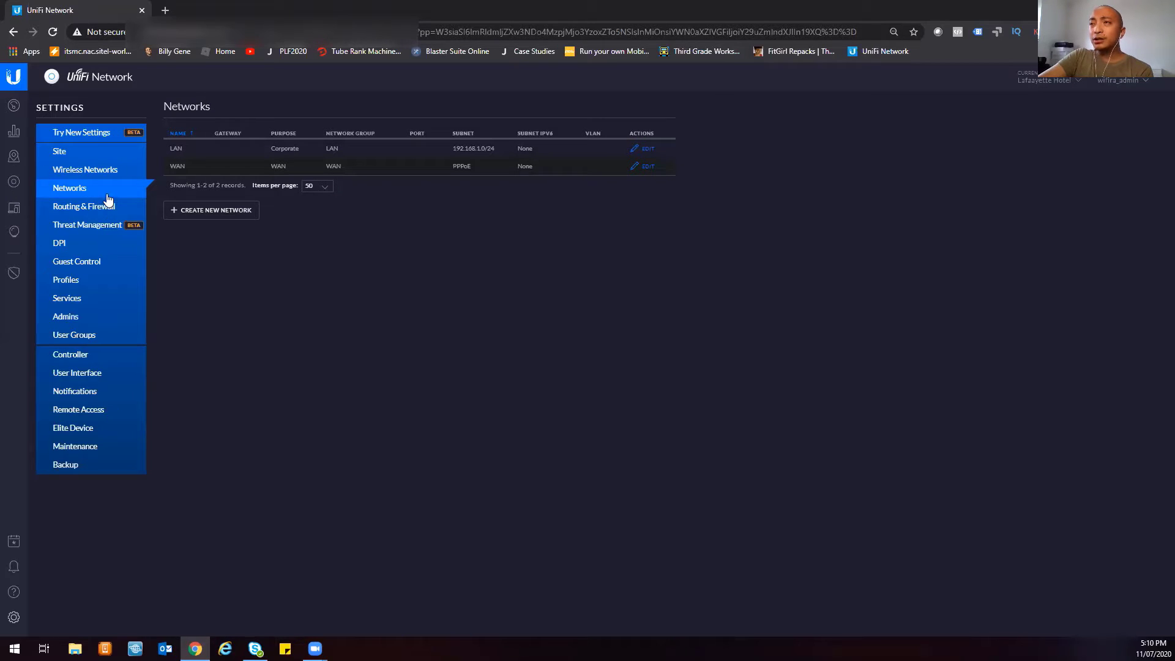
- Glance at Wireless Networks and Networks, then show the Devices page reporting All (0)
click(82, 175)
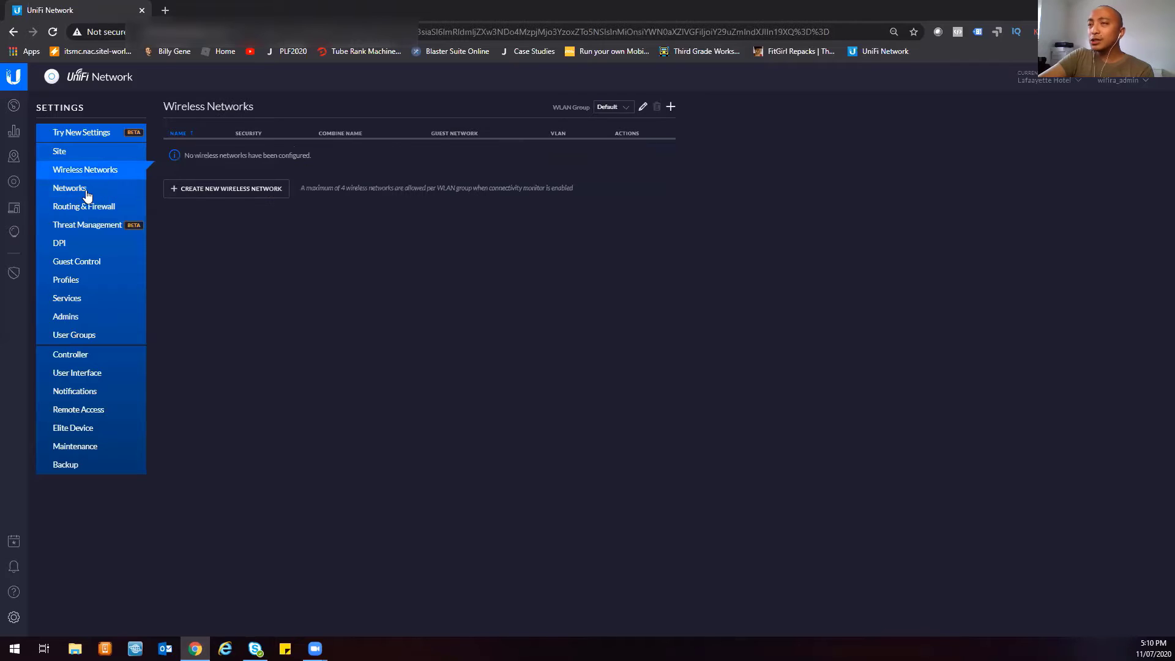
click(90, 193)
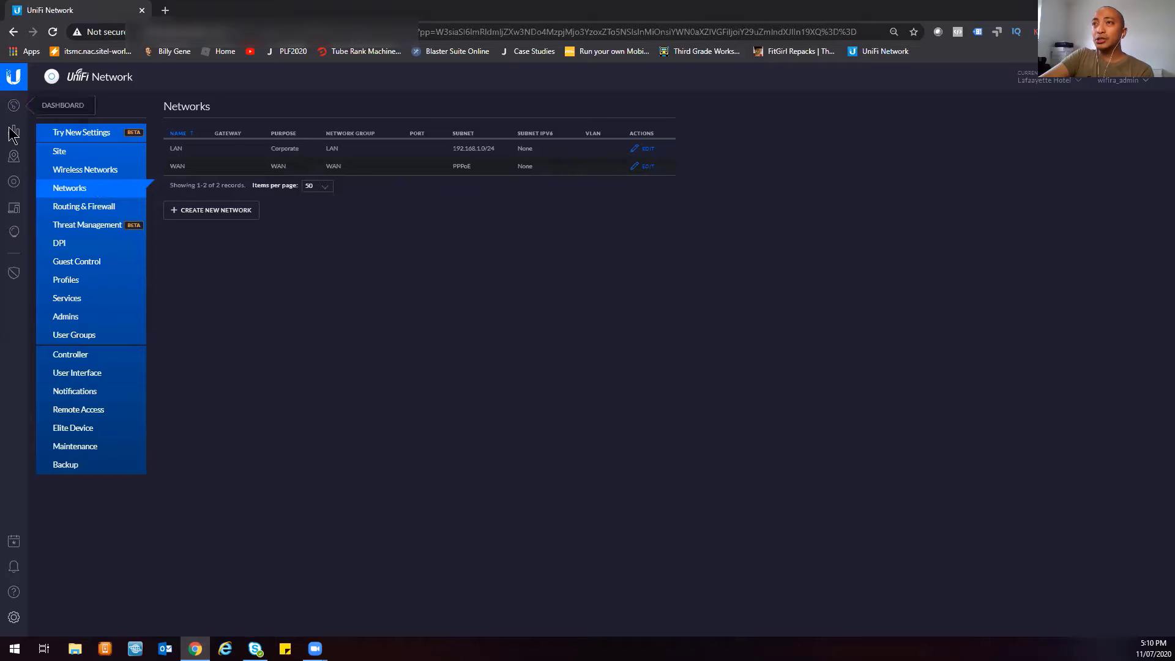
click(14, 182)
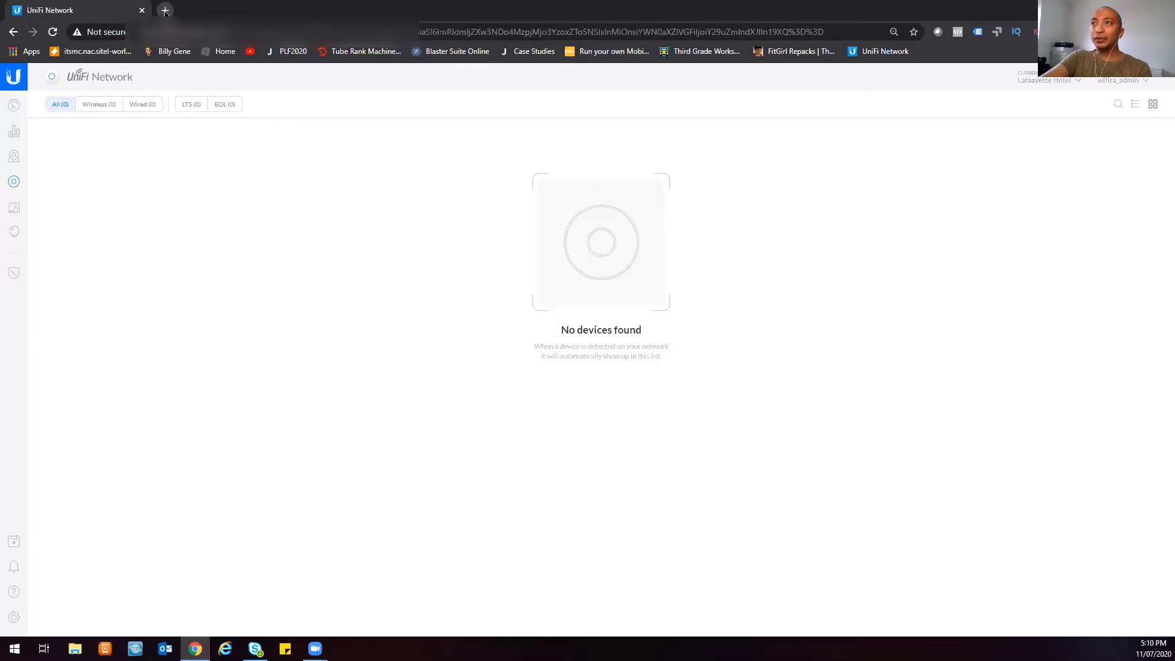
- Load 192.168.1.1 in a new Chrome tab to reach the Security Gateway's Main page
click(164, 11)
text(192.1)
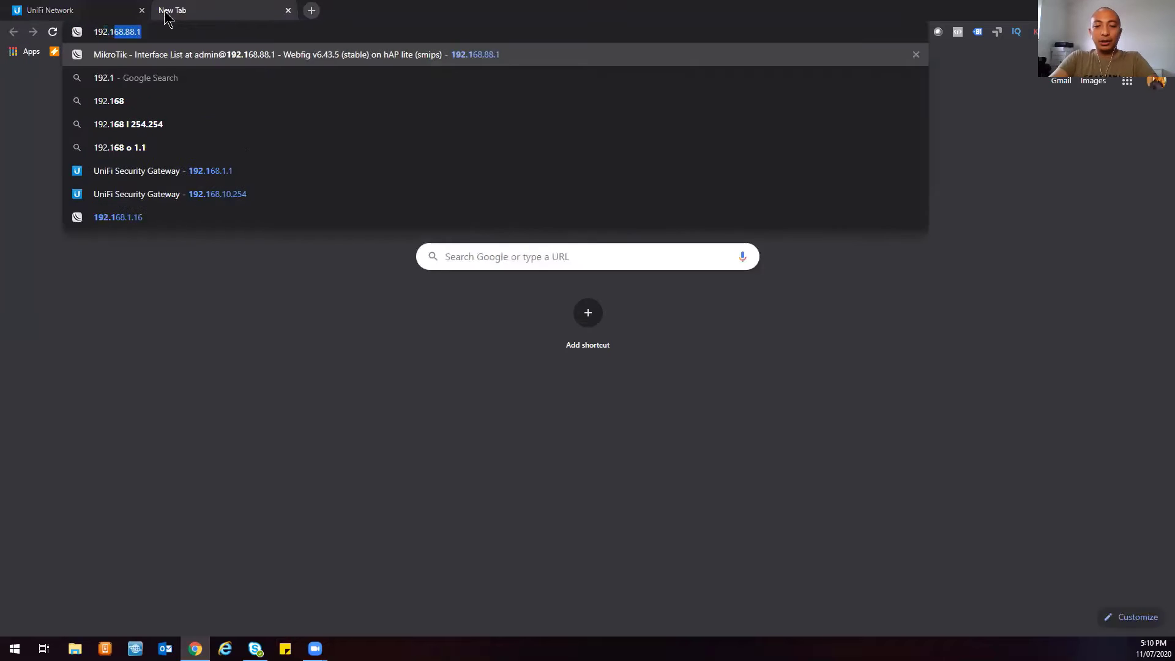
text(68.1.1)
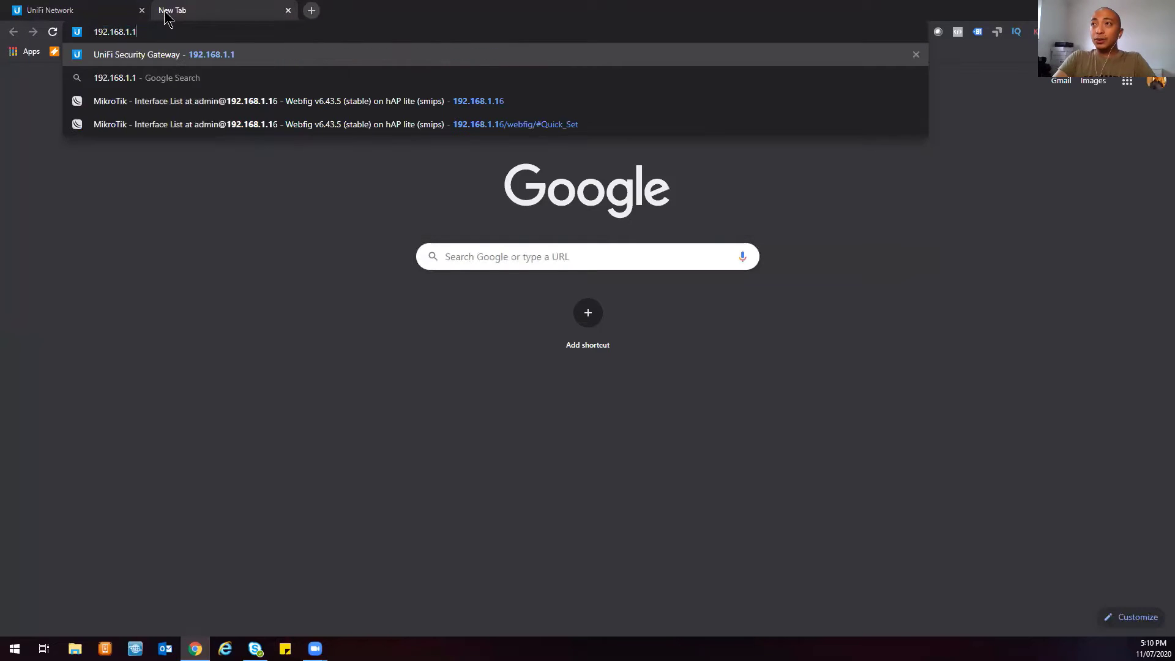
key(Return)
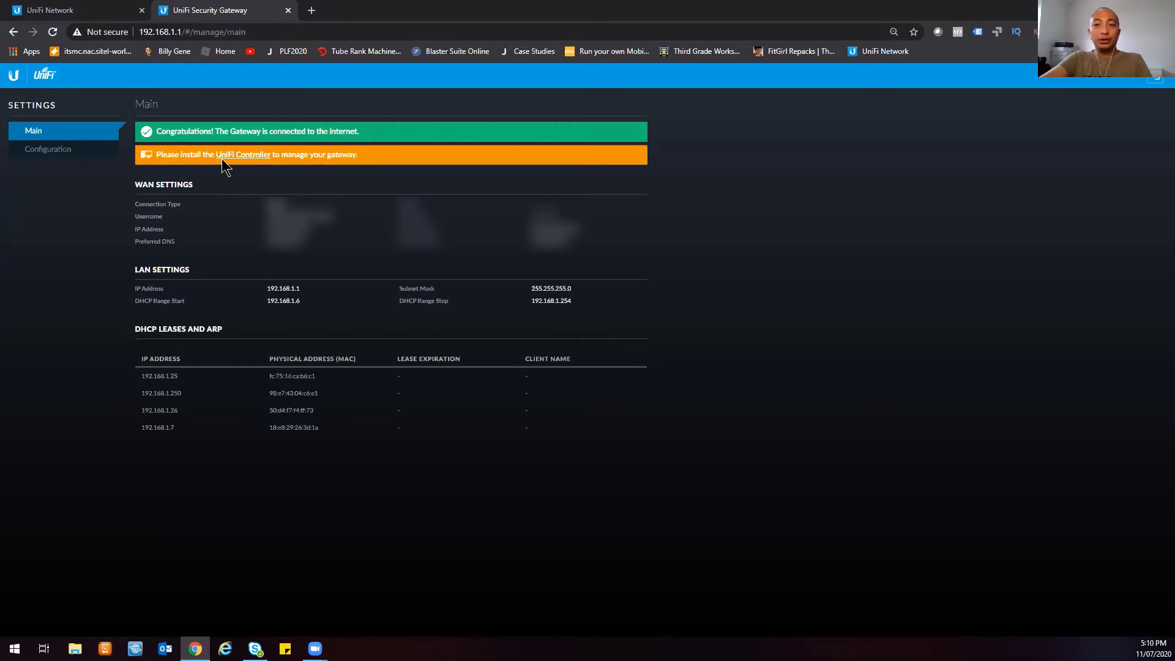
- Show the gateway's Configuration page and place the cursor in the empty Inform URL field
click(64, 155)
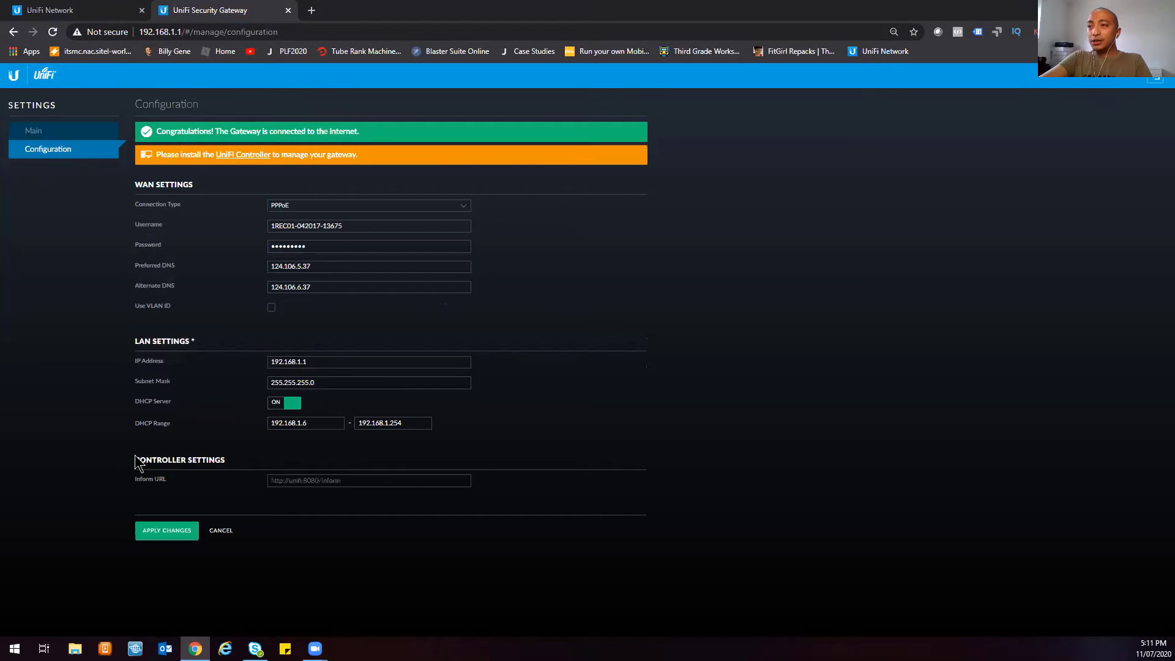
drag(135, 460, 509, 485)
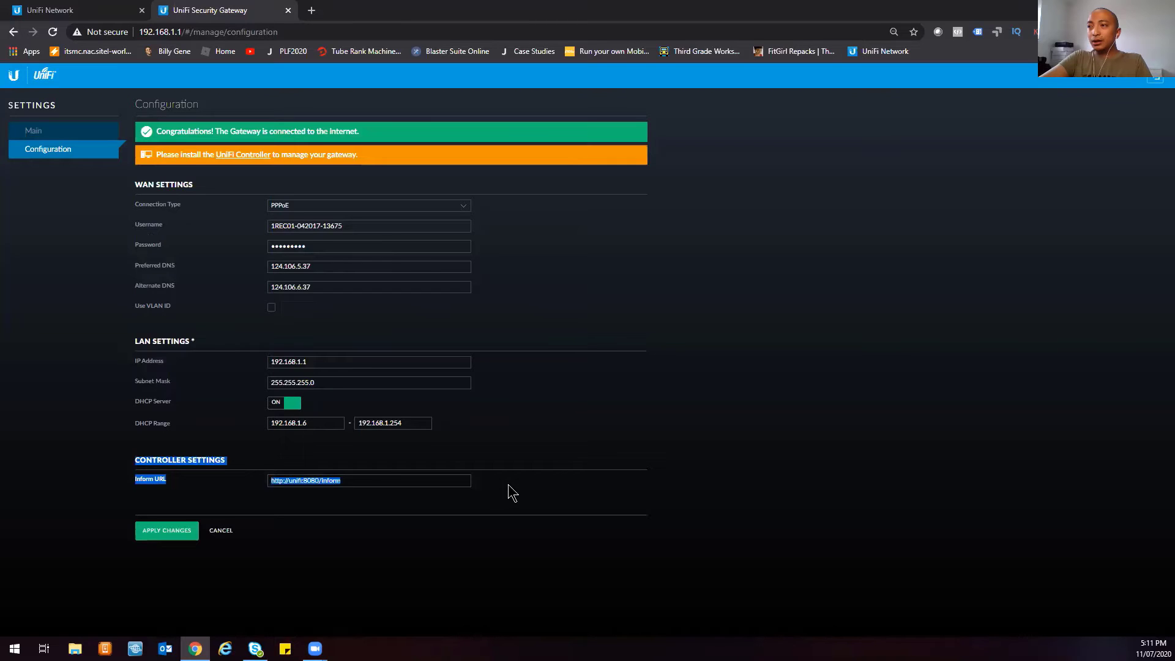
click(508, 483)
click(376, 480)
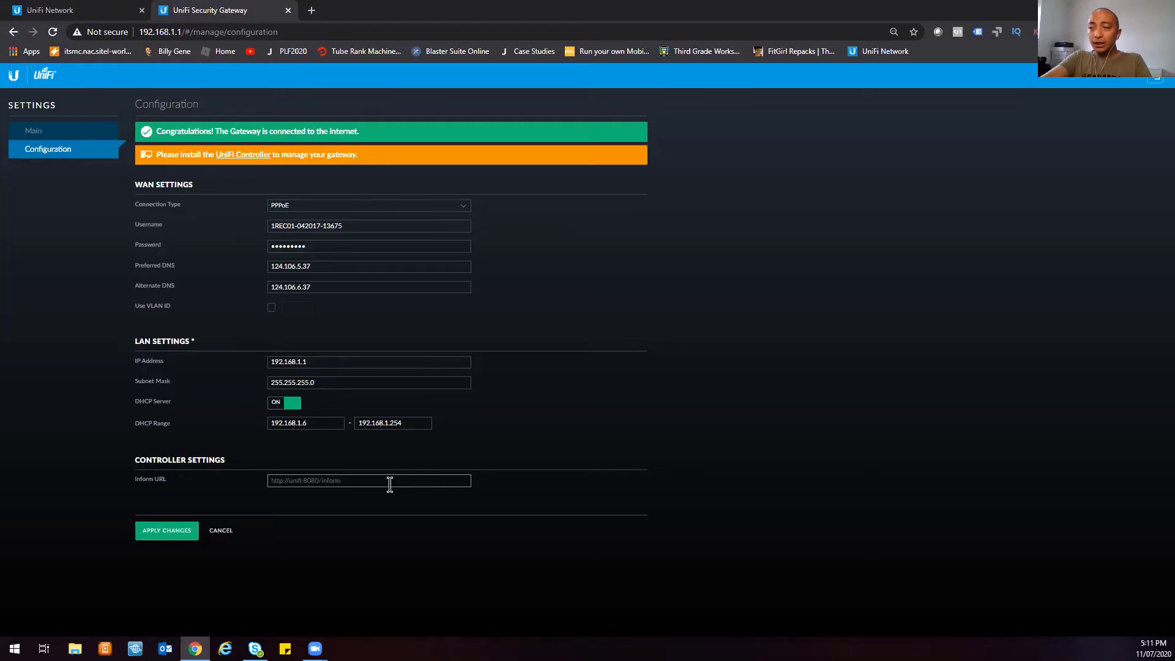
click(373, 479)
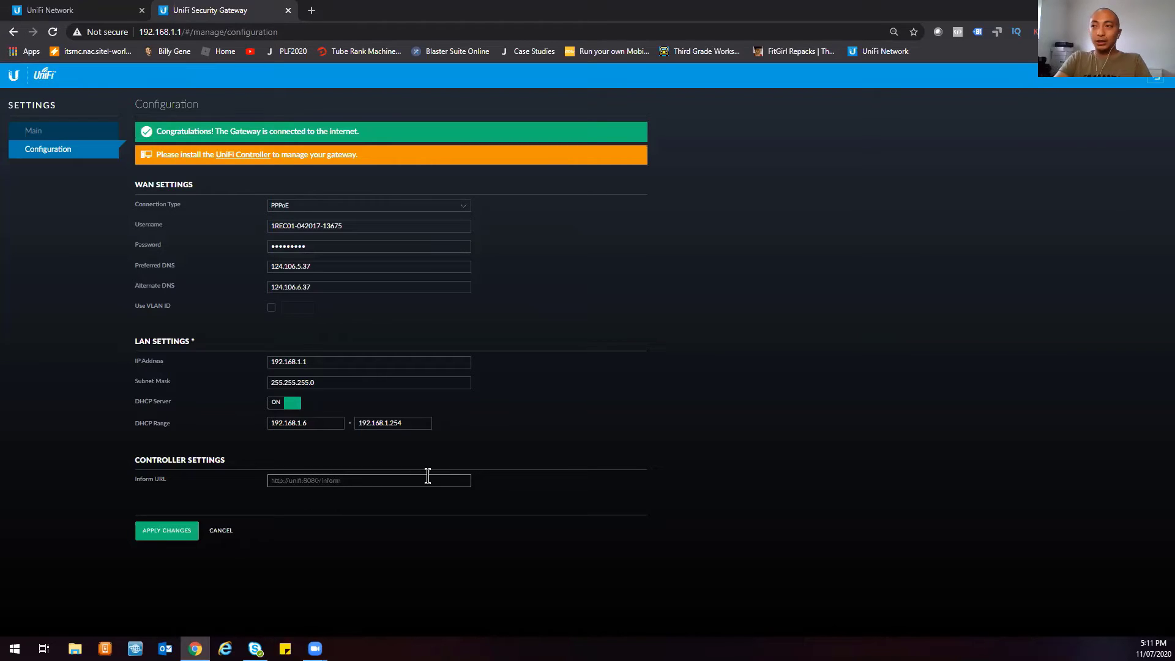
text(http)
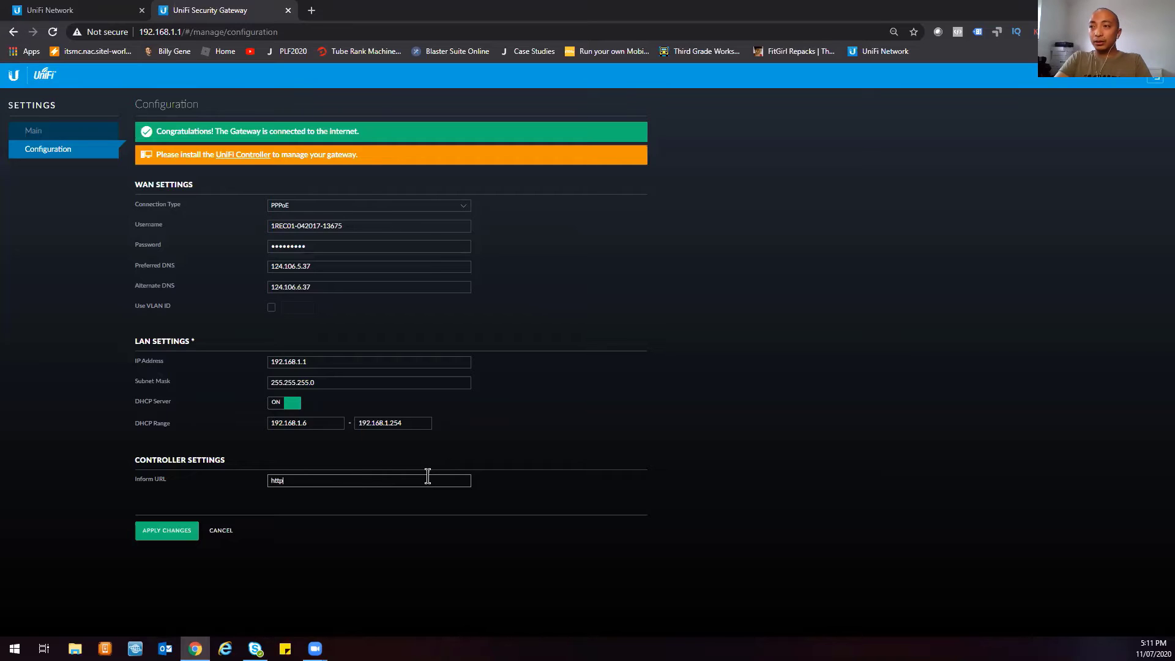
text(:)
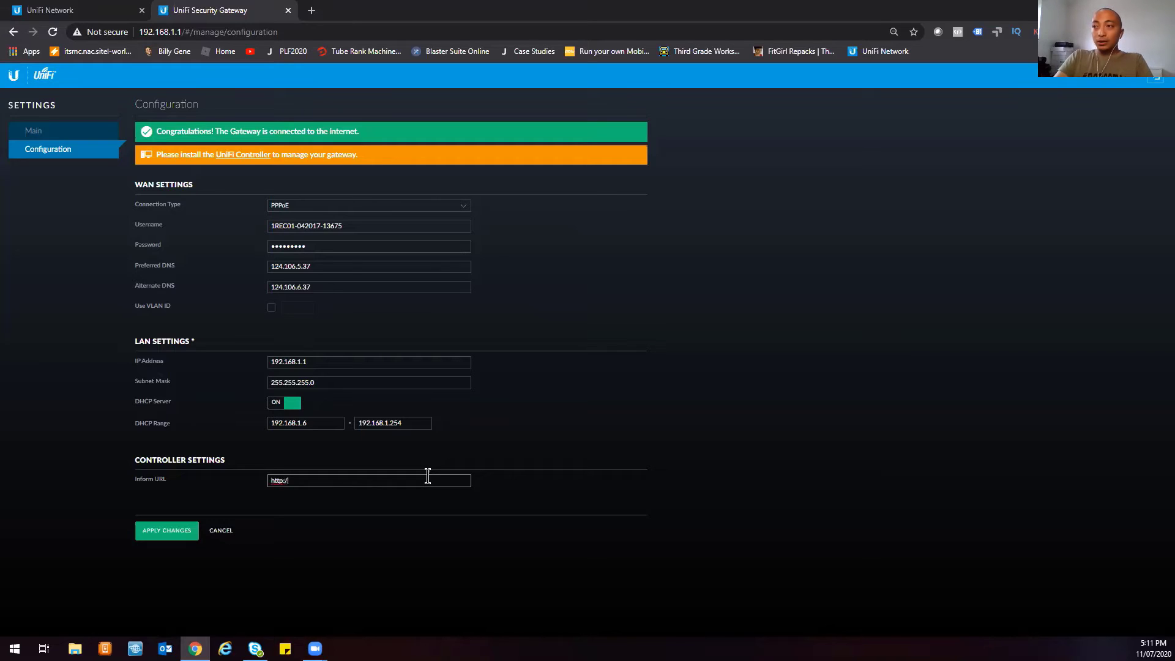
text(/)
key(ctrl+v)
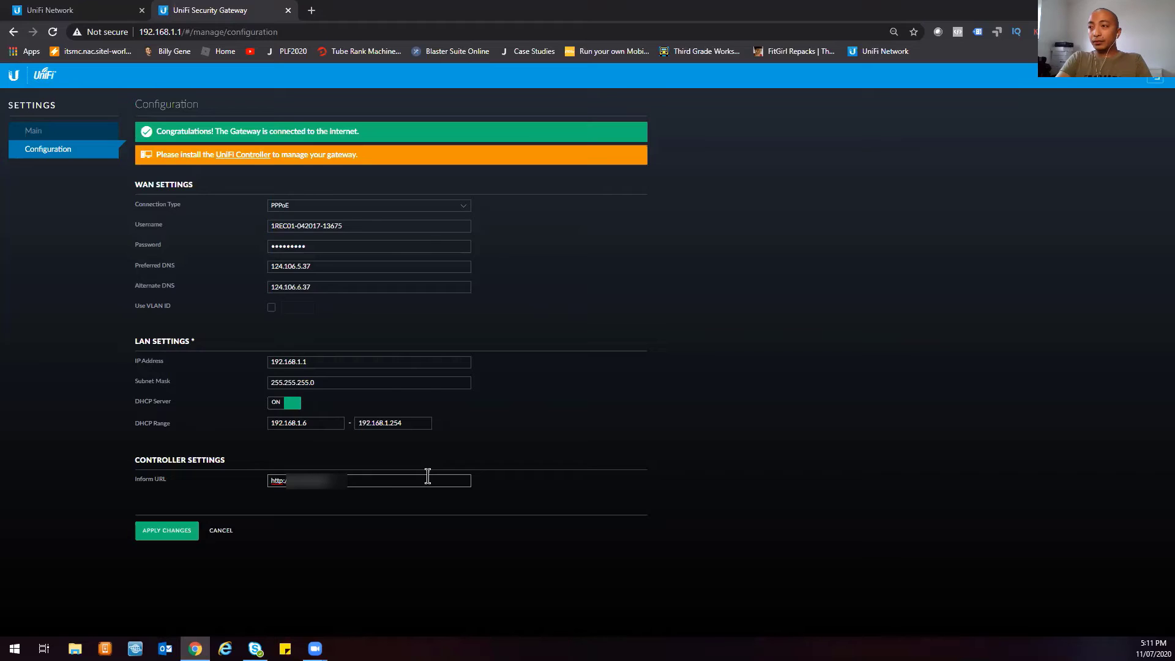
text(om:)
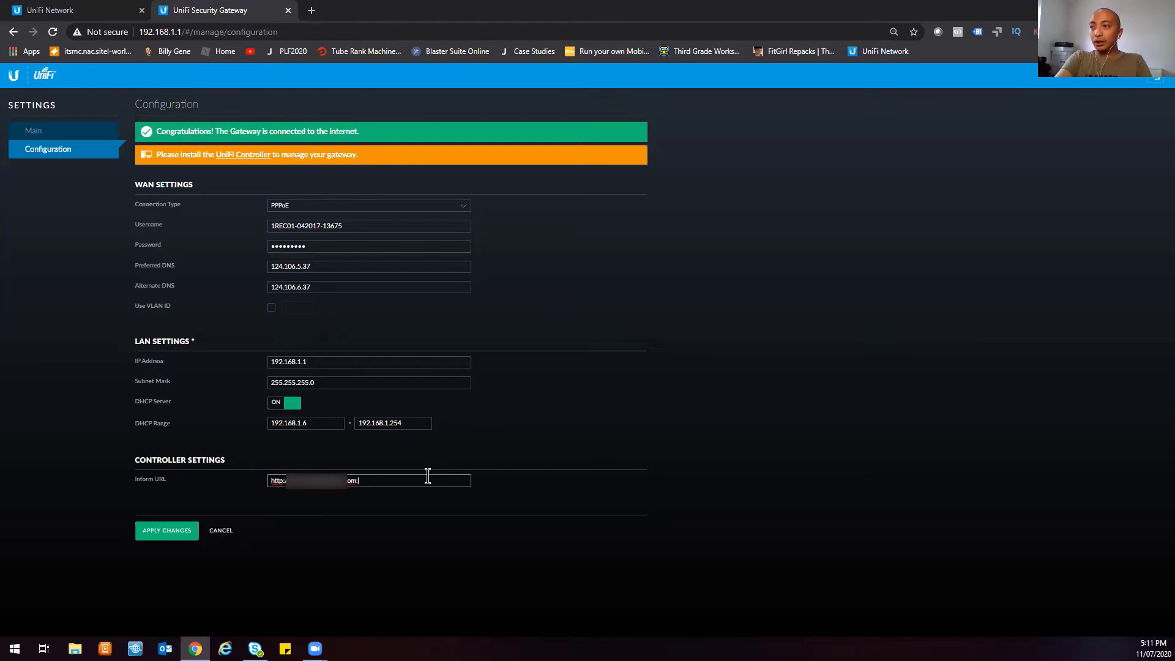
text(8080/inform)
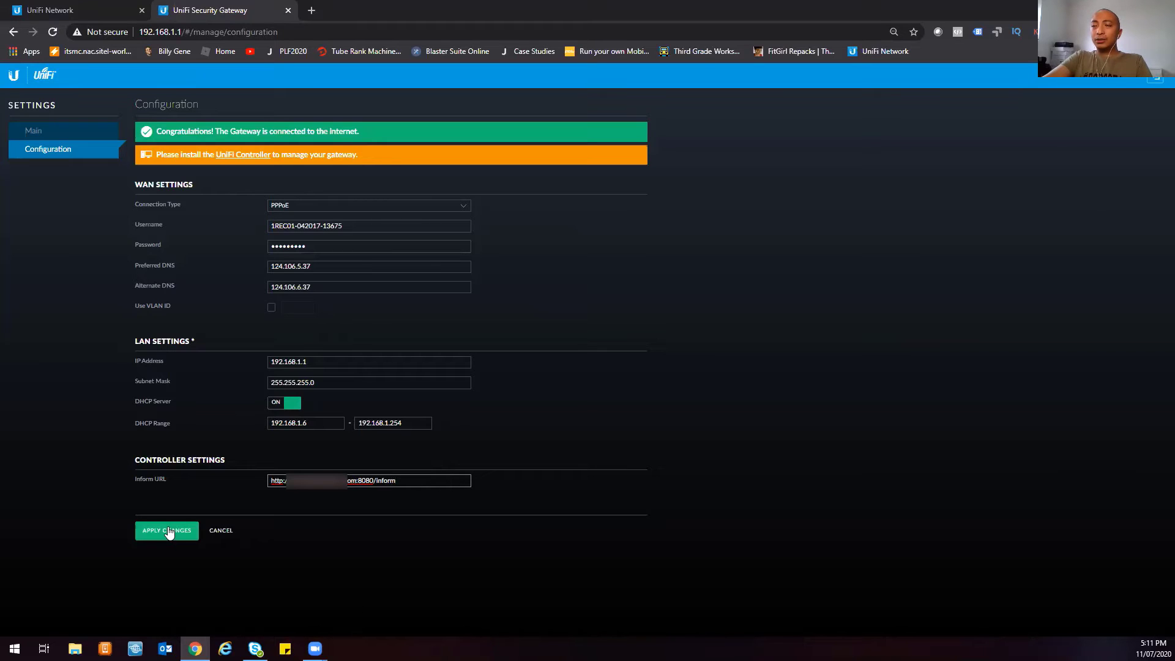
- Confirm the controller still lists no devices, then return to the gateway tab and launch PuTTY
click(83, 9)
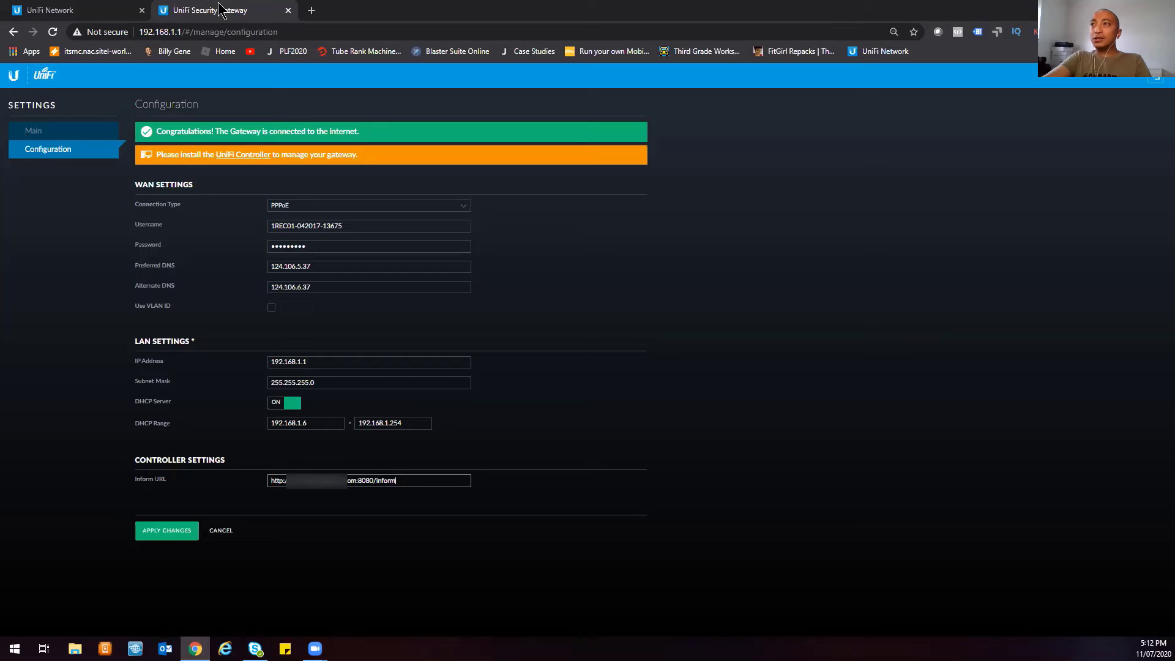
click(224, 11)
key(super)
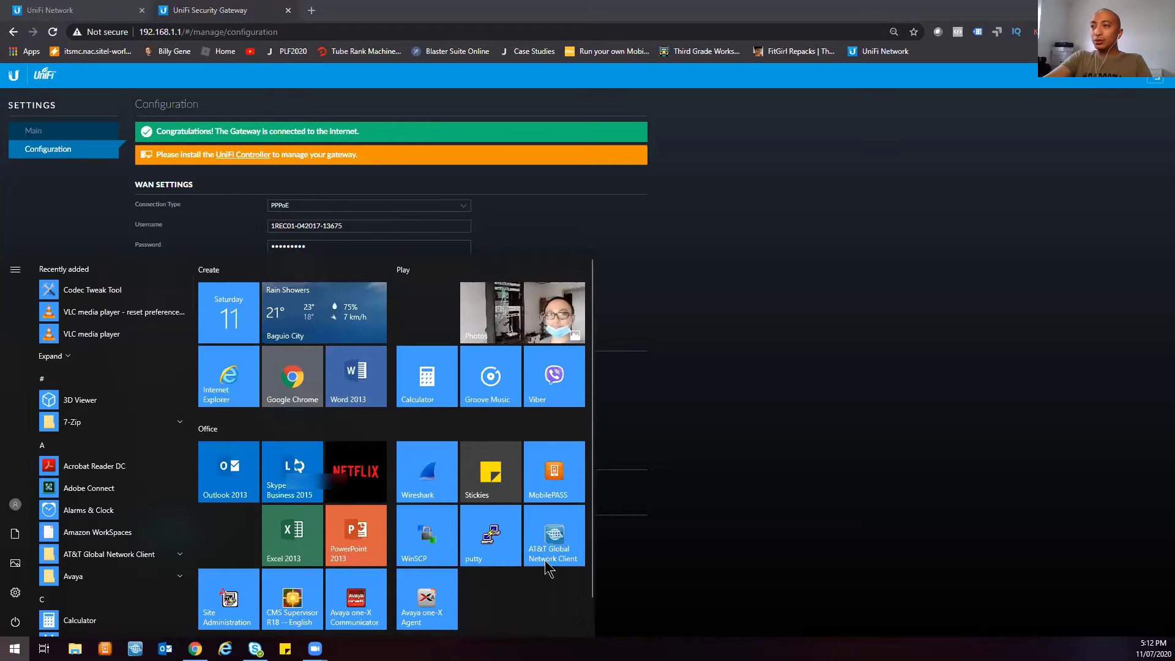
click(493, 511)
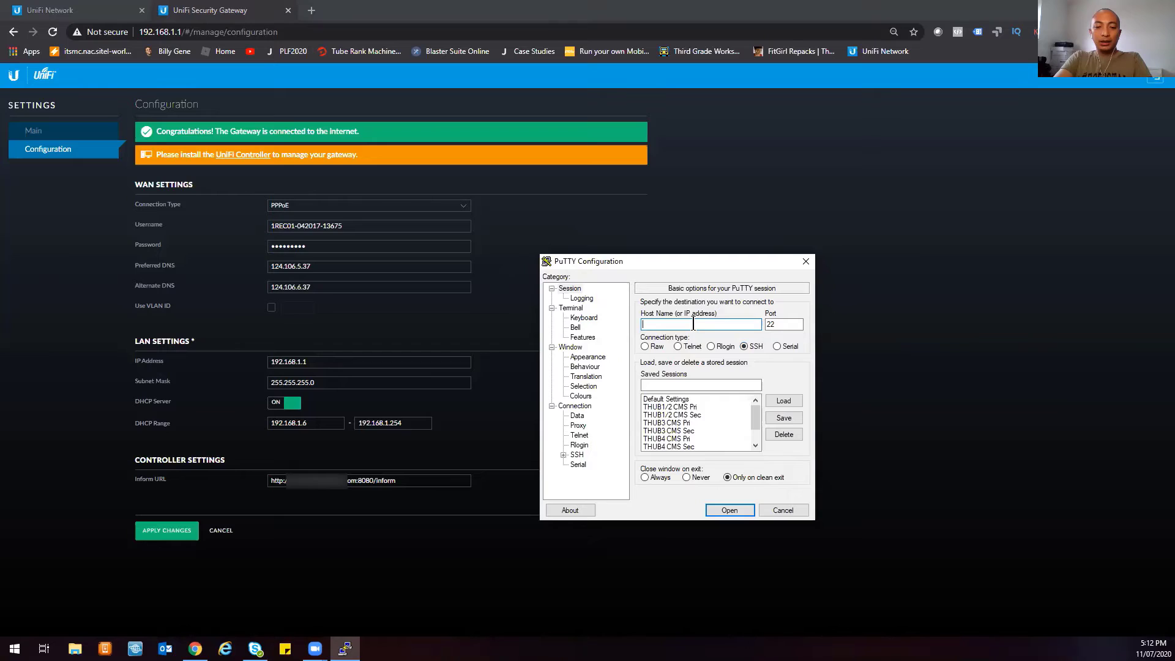
- Connect PuTTY over SSH to 192.168.1.1, accepting the gateway's host key
text(192.168.1.1)
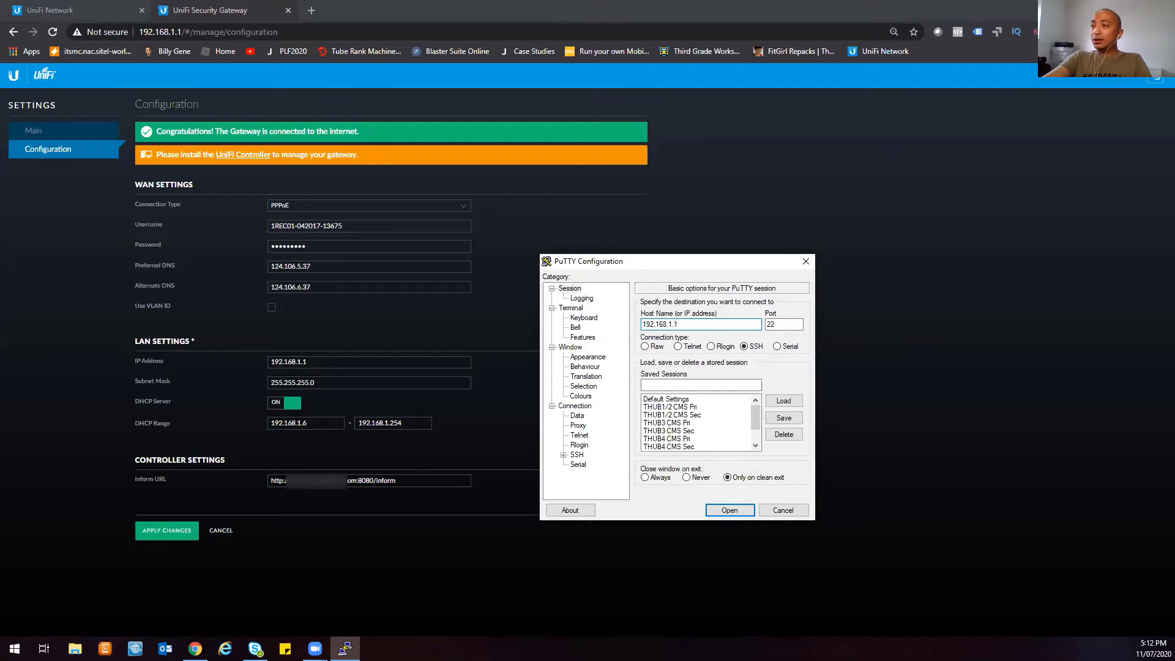
click(734, 511)
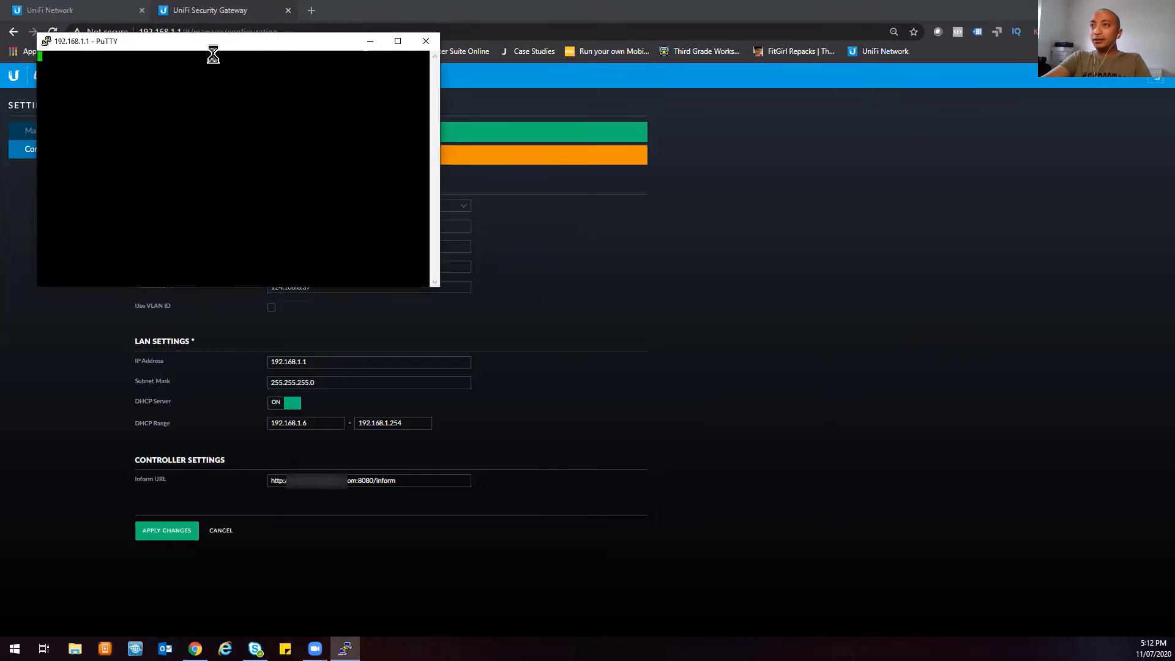
click(575, 423)
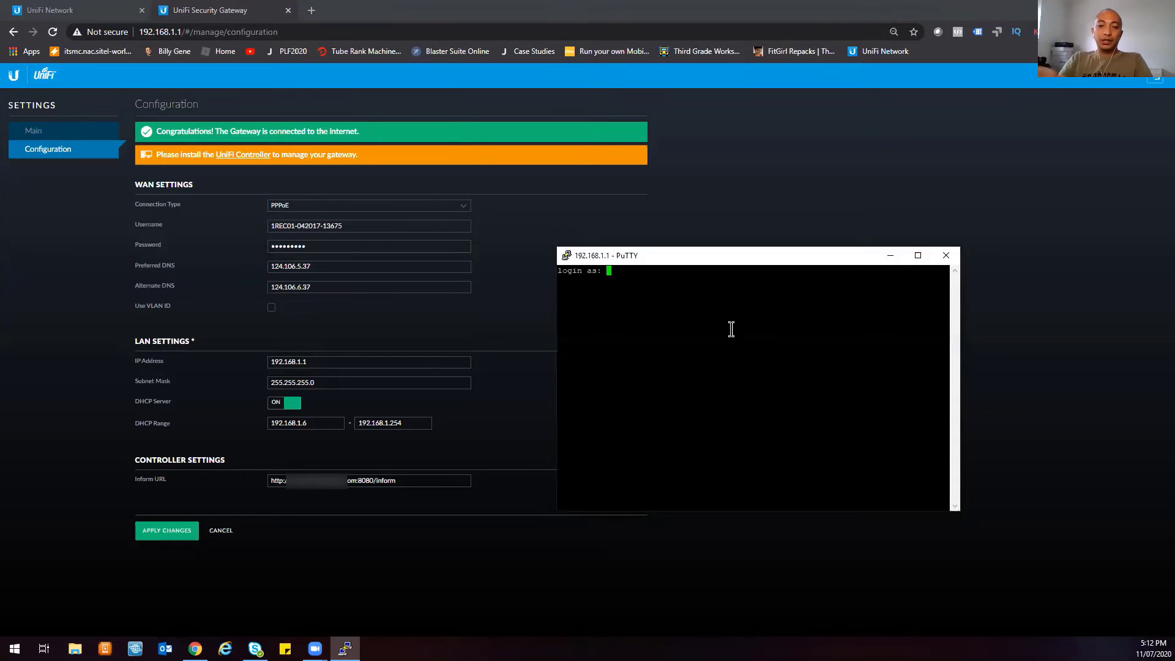
- Log in to the gateway's SSH session with the default username and password
text(ub)
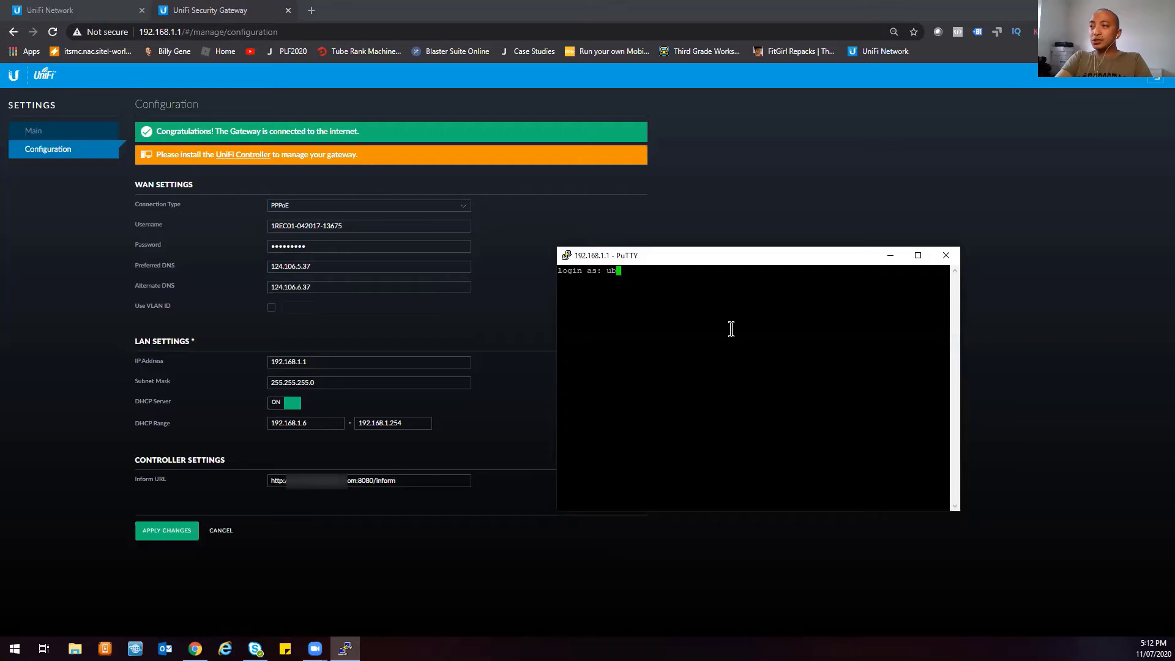
text(nt)
key(Return)
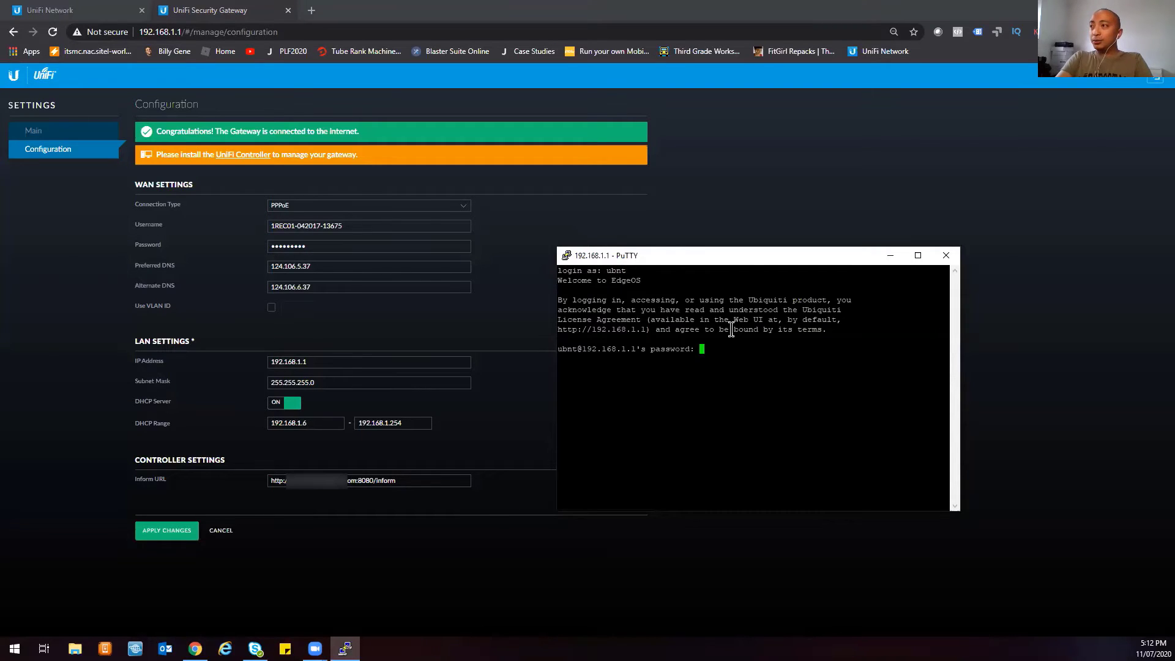
key(Return)
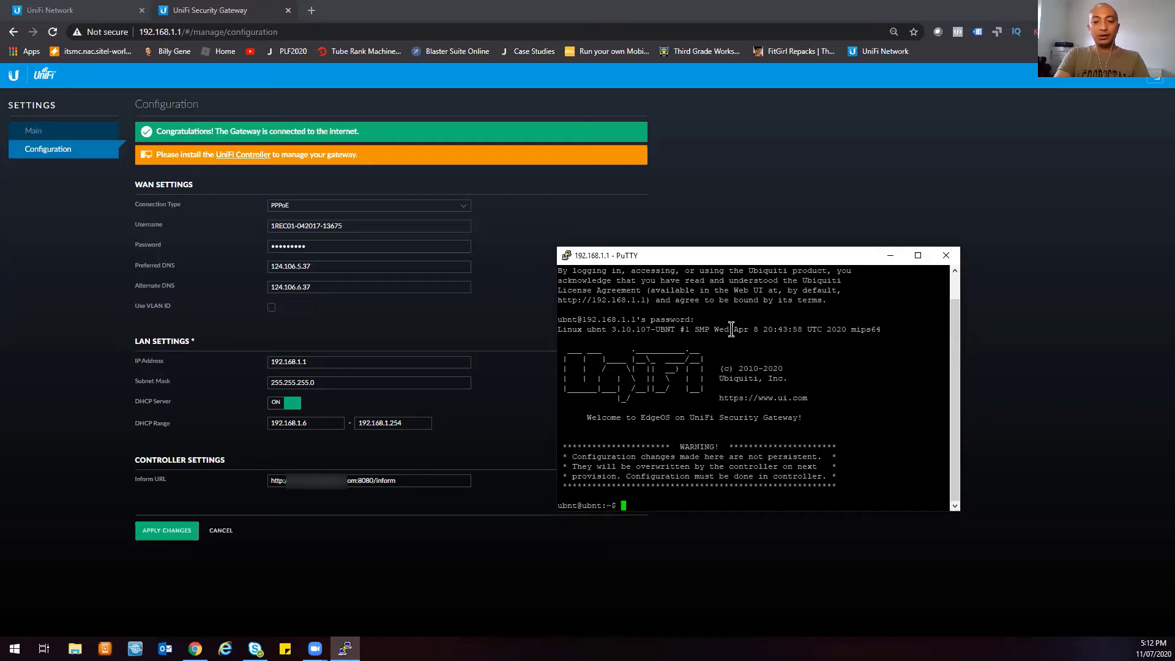
- Run set-inform at the gateway prompt, fixing the typo, and list its usage and completions
text(sdt)
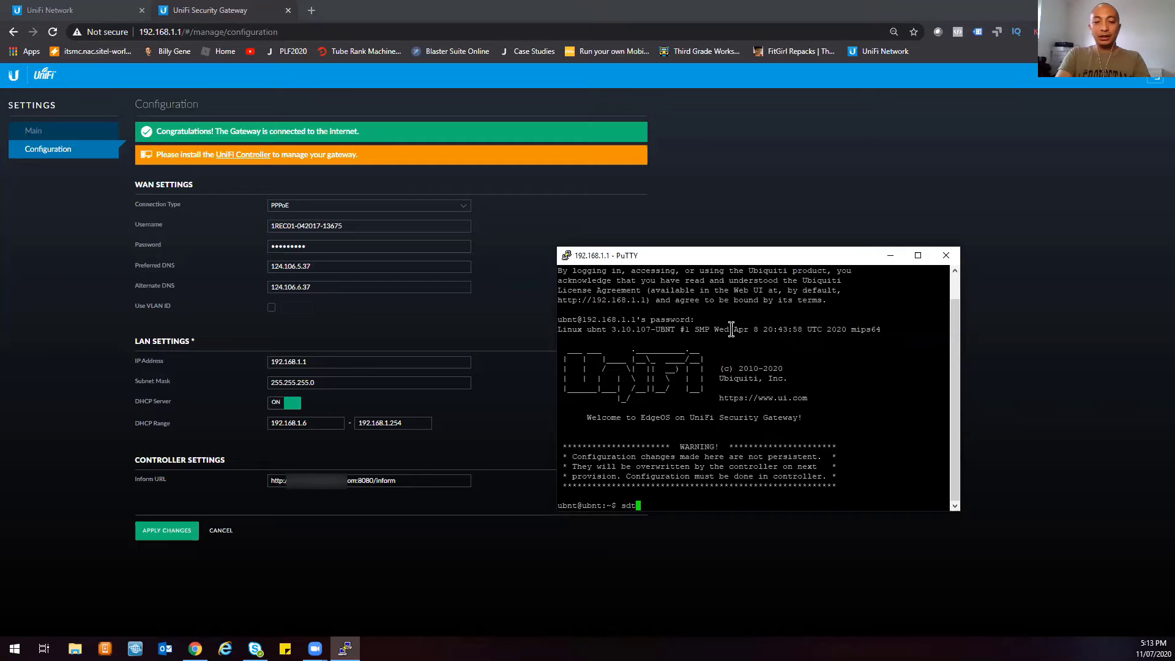
text(-inform)
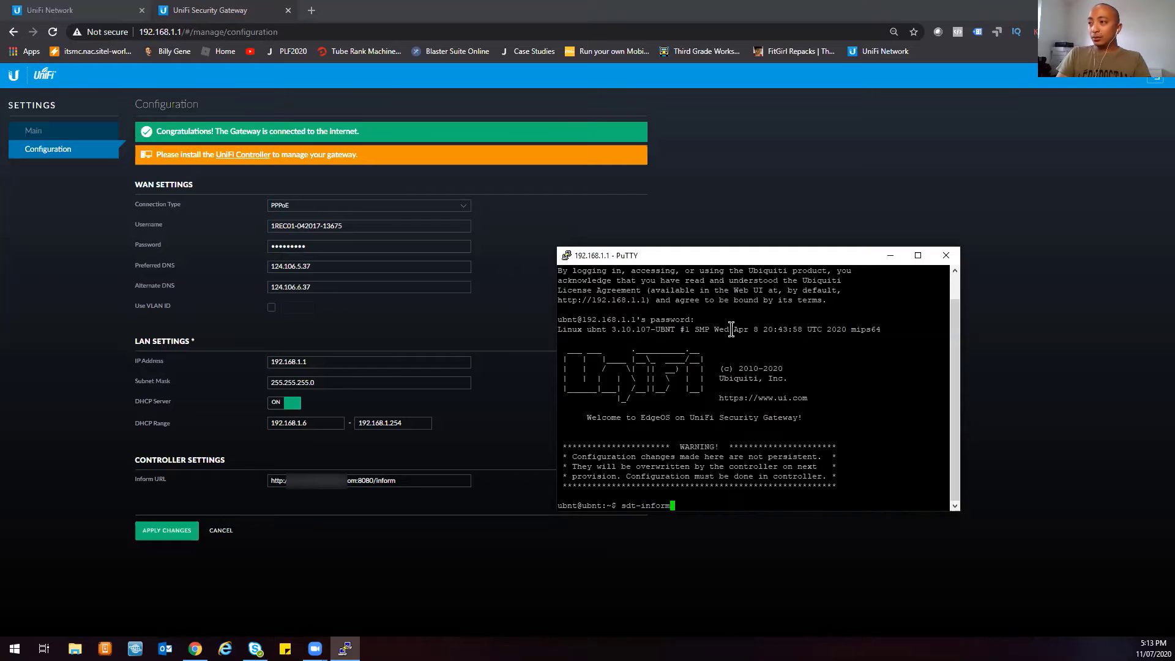
key(Left)
key(Left)
key(Left)
key(Left)
key(Left)
key(Left)
key(Left)
key(Left)
key(BackSpace)
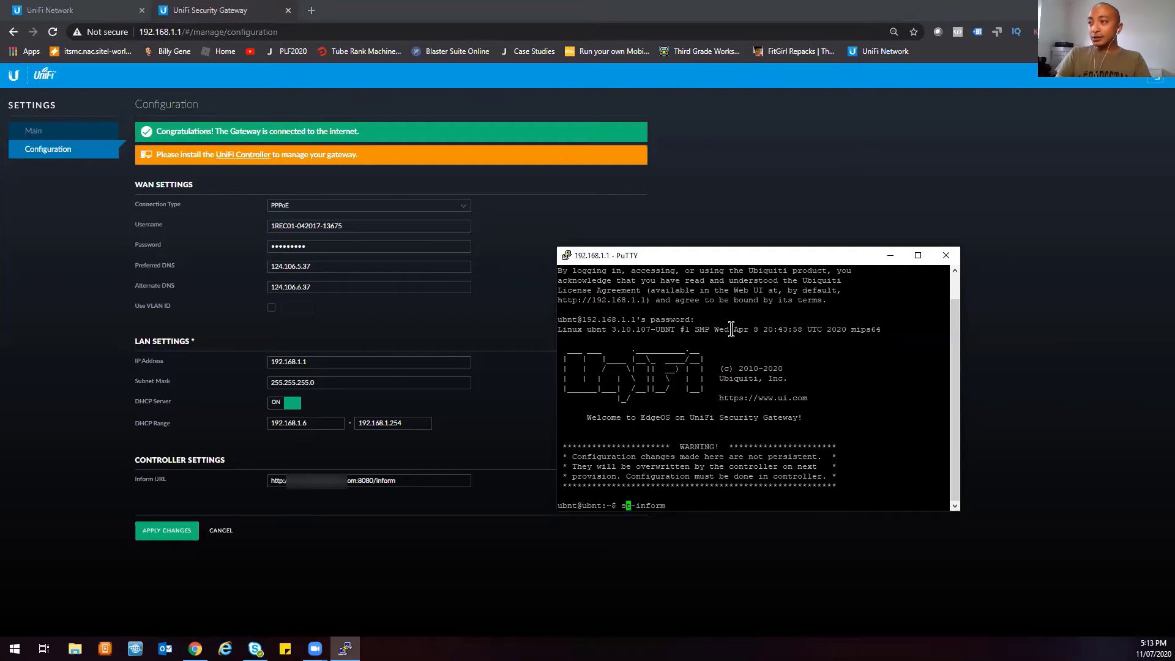
text(e)
key(Right)
key(Right)
key(Right)
key(Right)
key(Right)
key(Right)
key(Right)
key(Right)
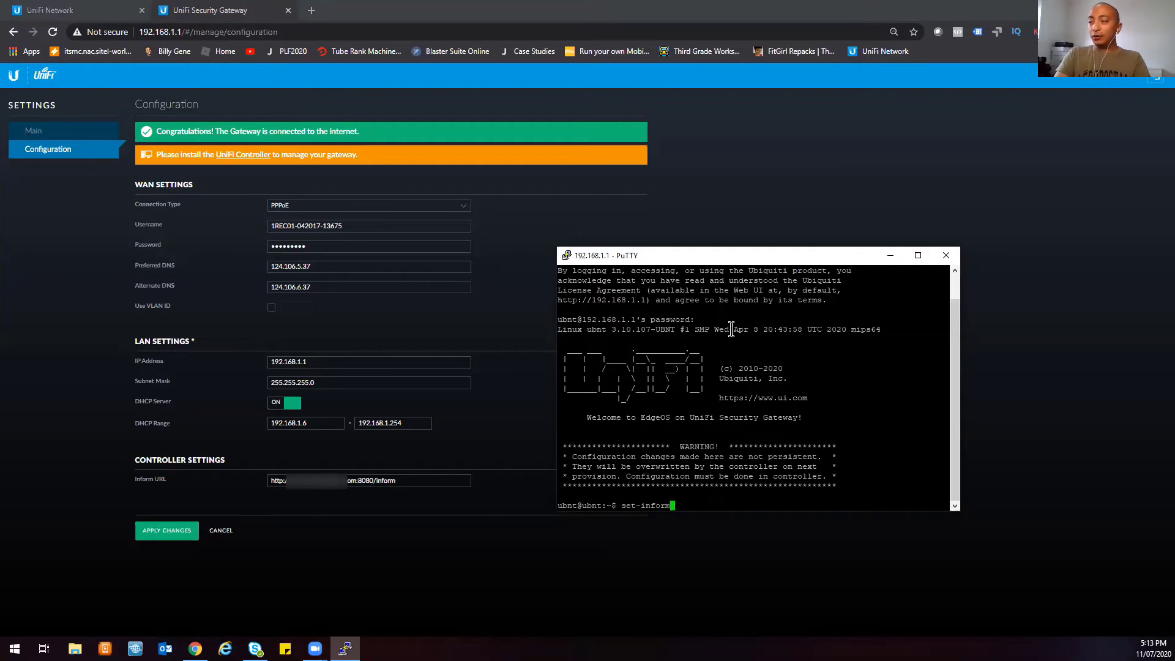
key(Return)
key(Up)
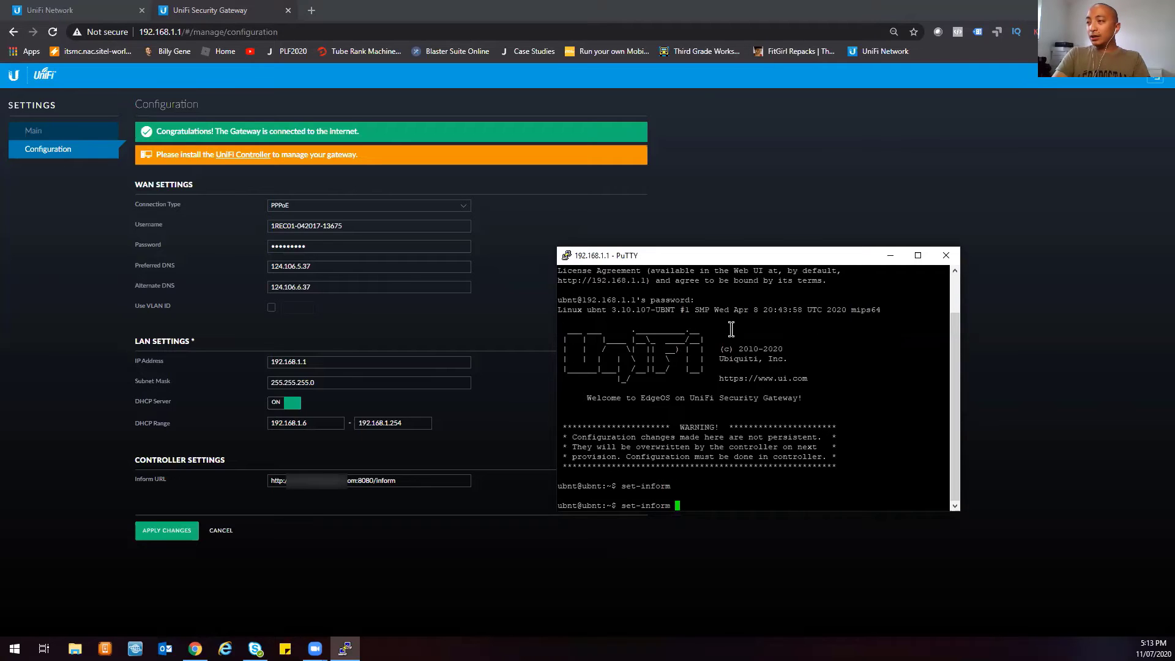
key(Tab)
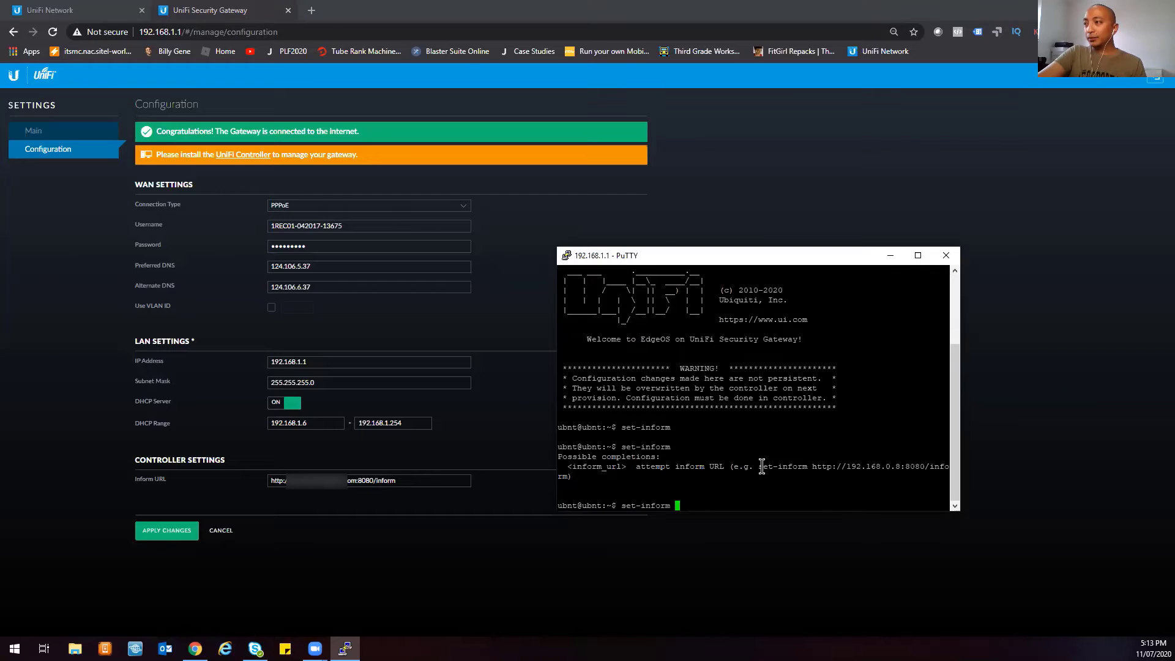
drag(759, 466, 906, 466)
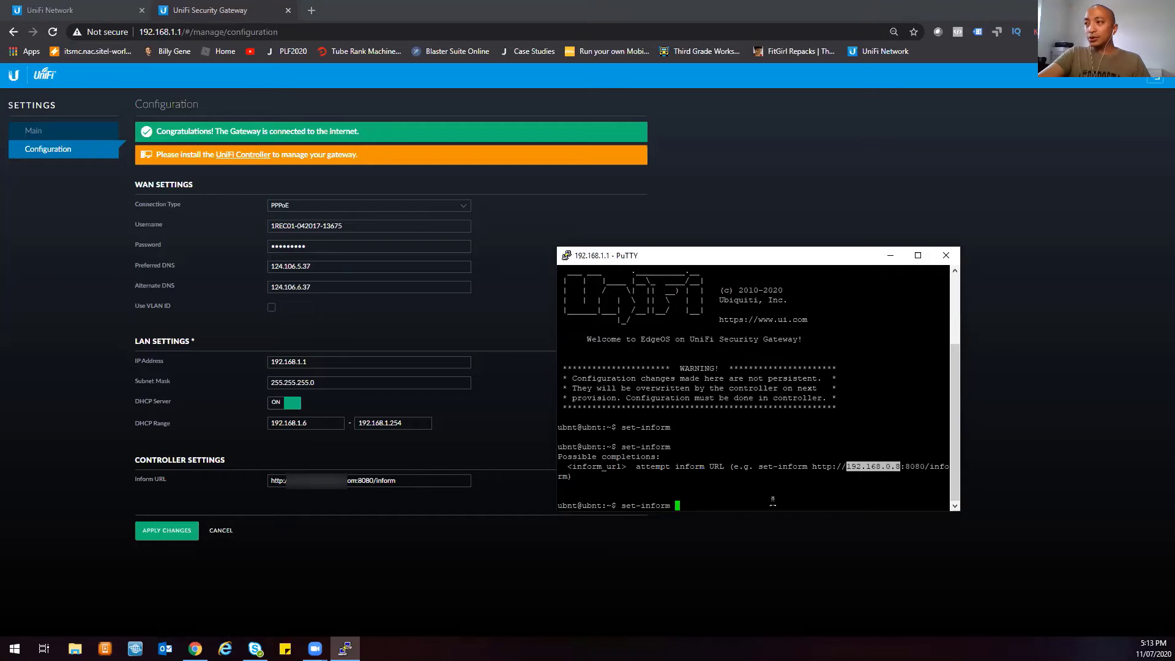
click(746, 490)
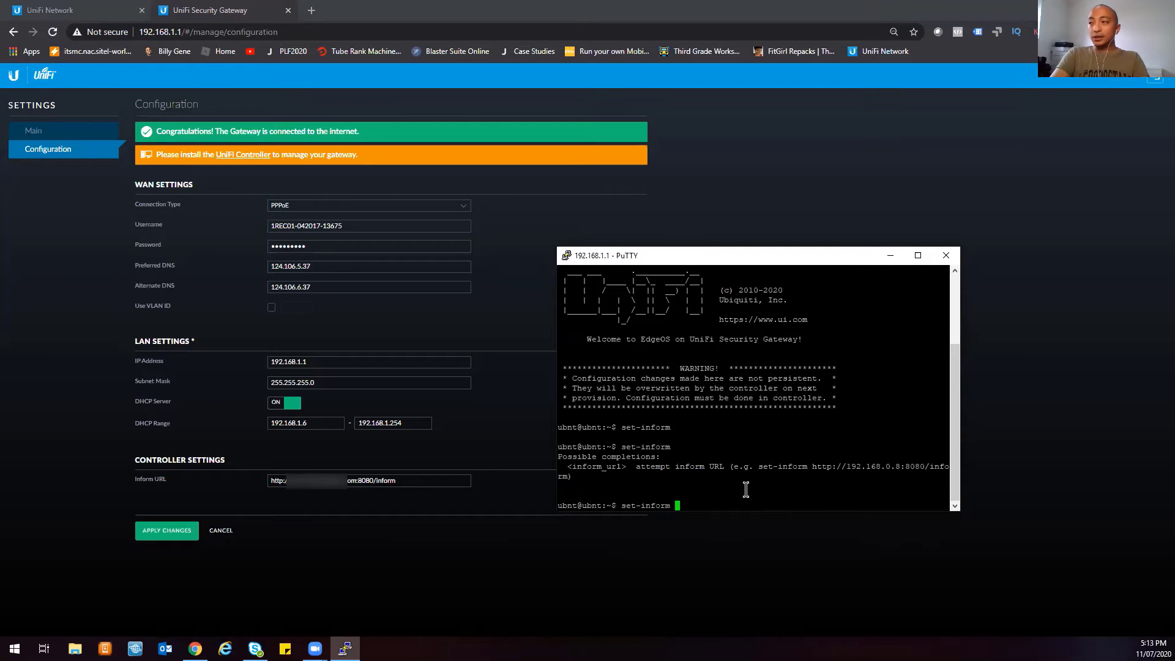
text(h)
key(BackSpace)
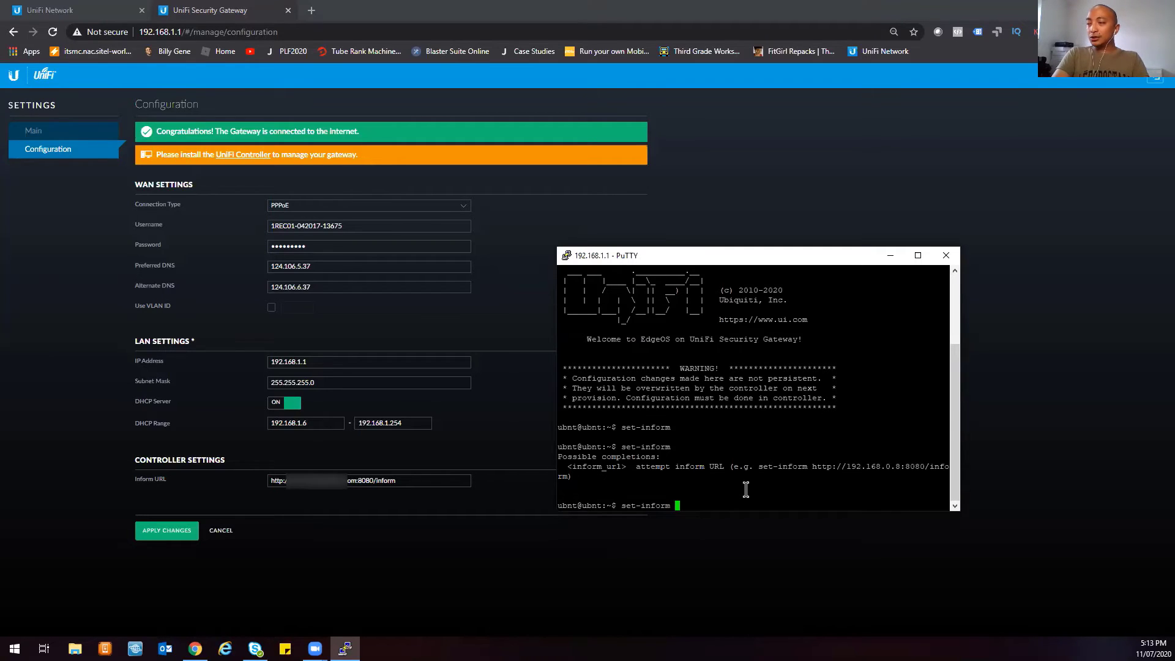
text(h)
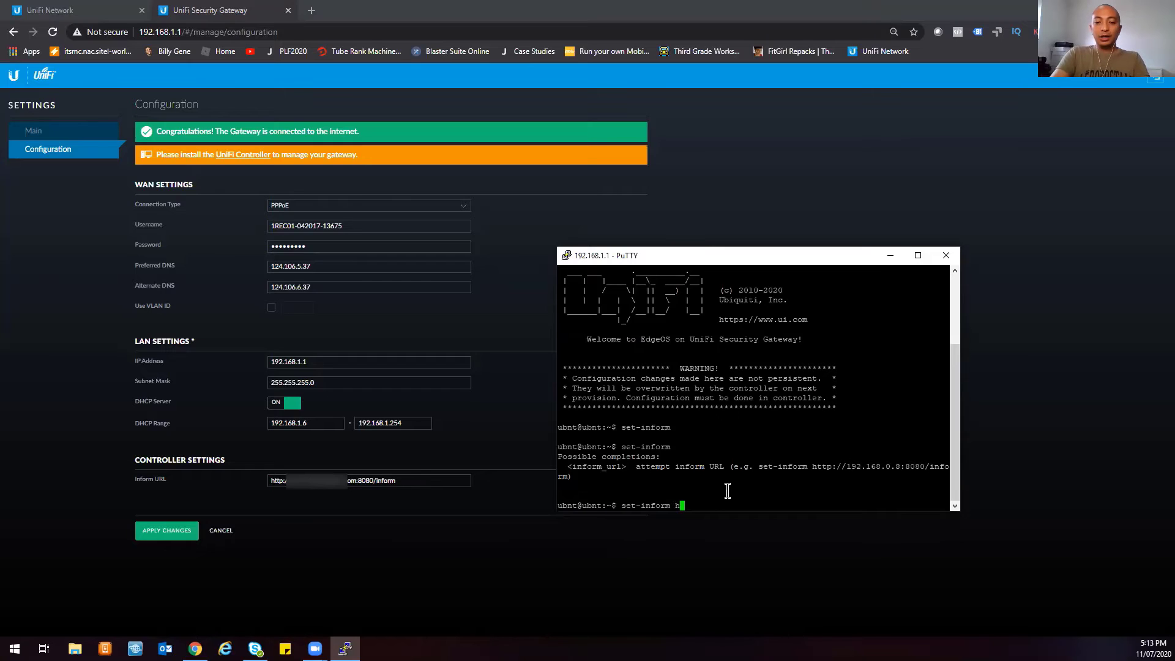
text(ttp:)
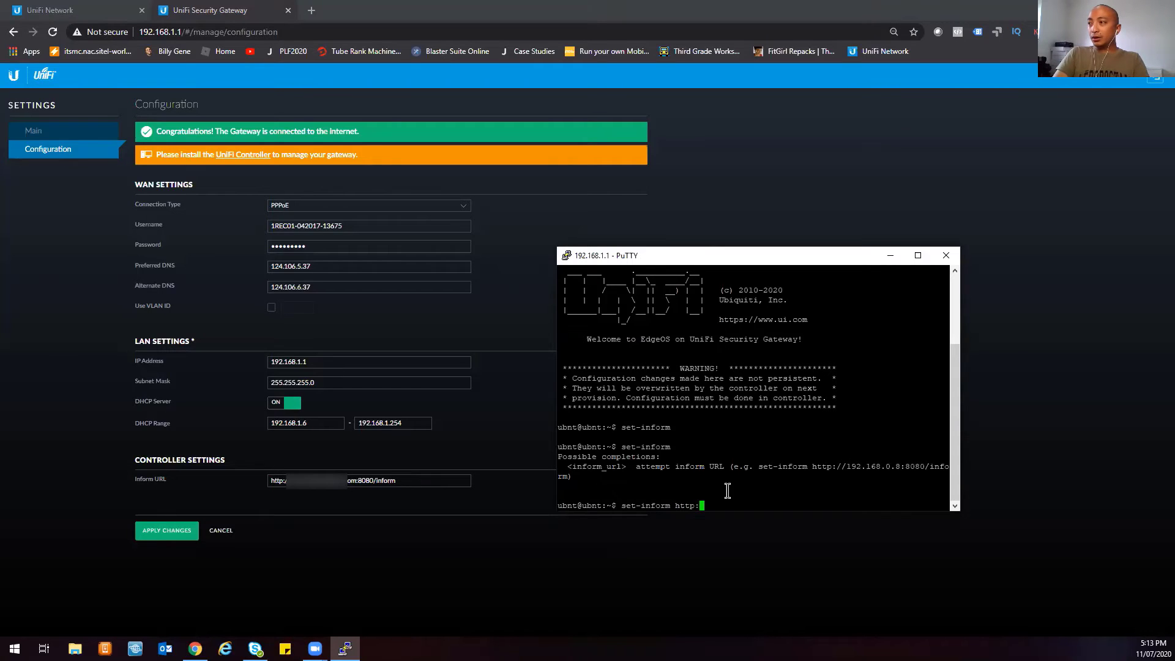
text(//)
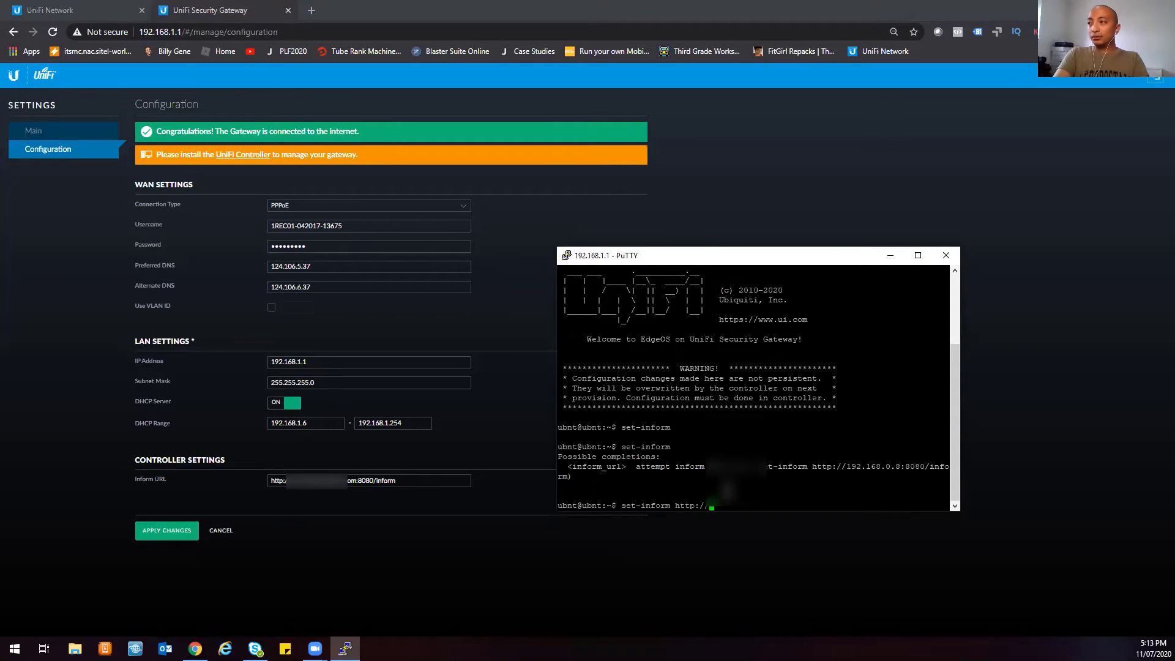
text(ss2)
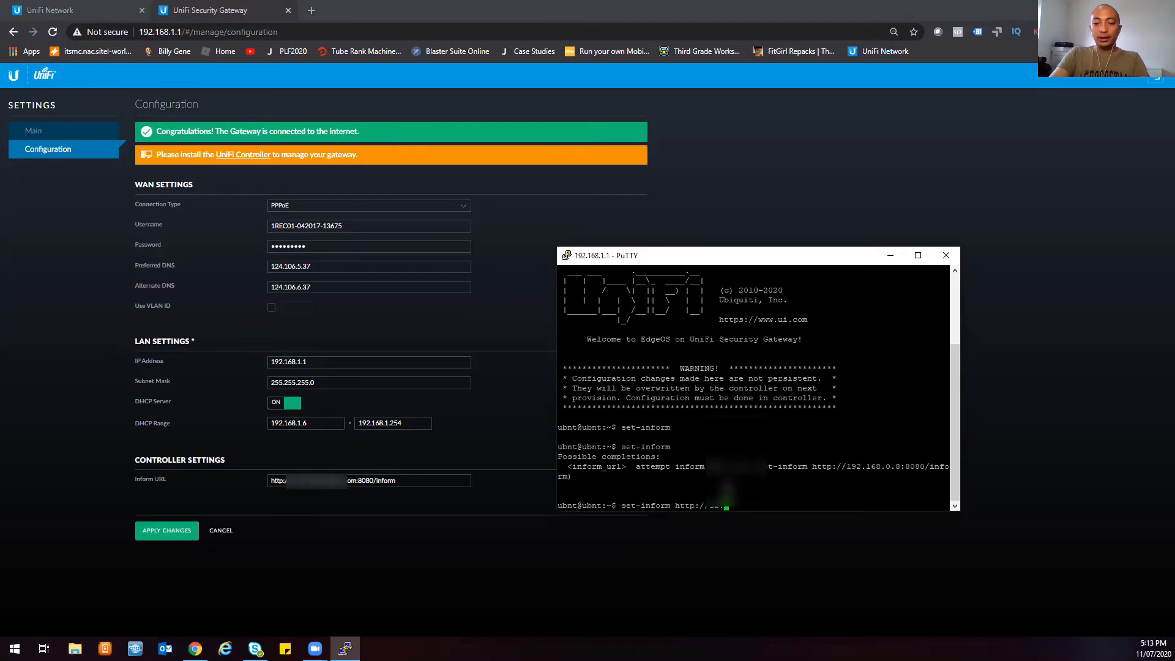
text(220.0.14)
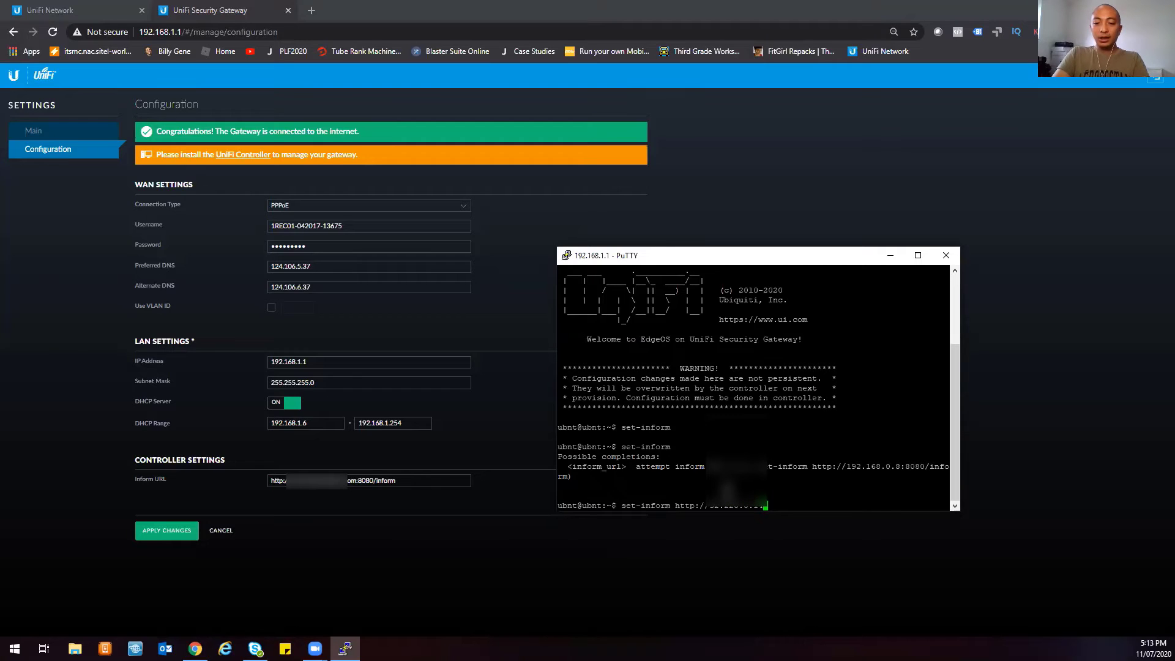
text(:8080)
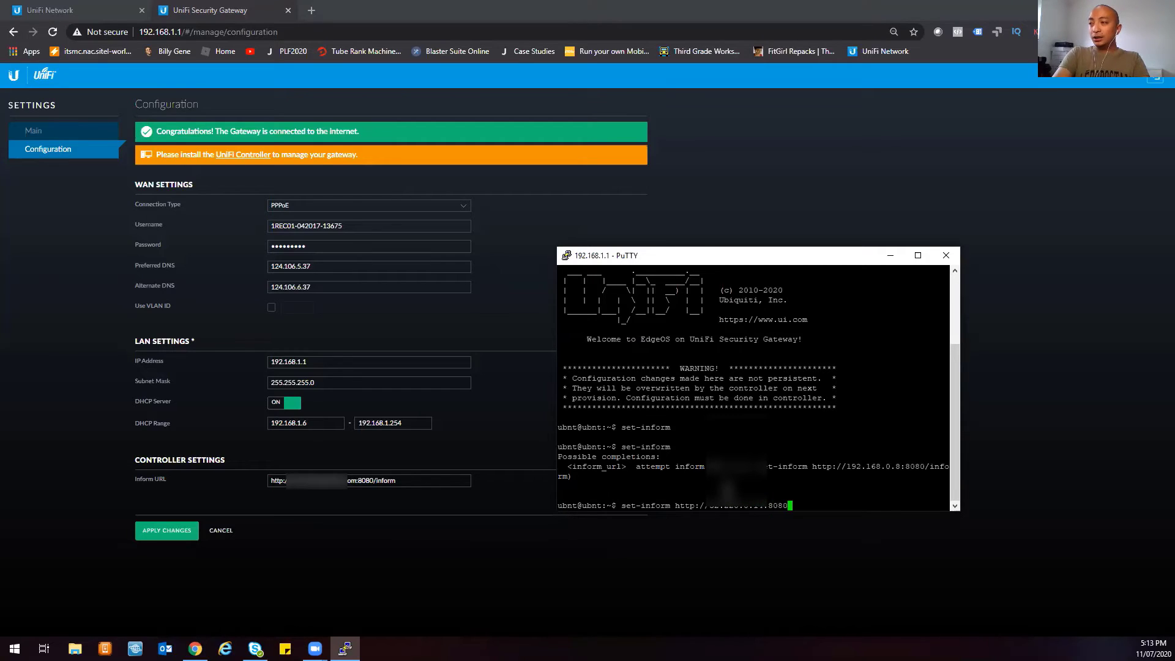
text(/inform)
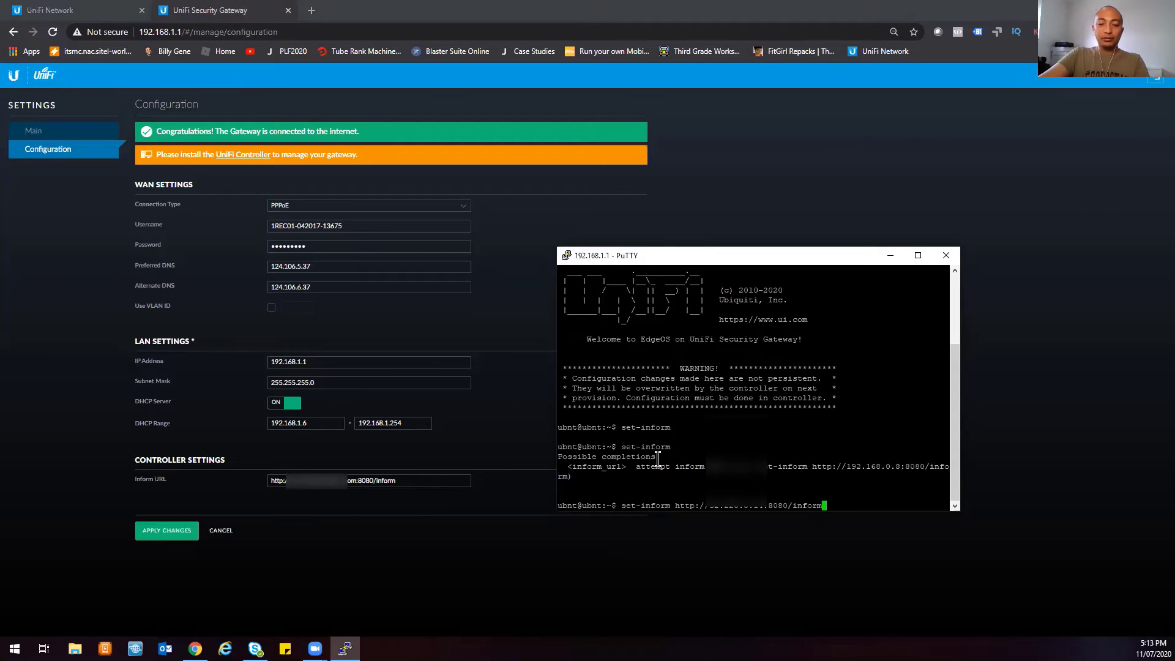
- Apply the gateway's new configuration settings and return to the controller's device list
click(357, 506)
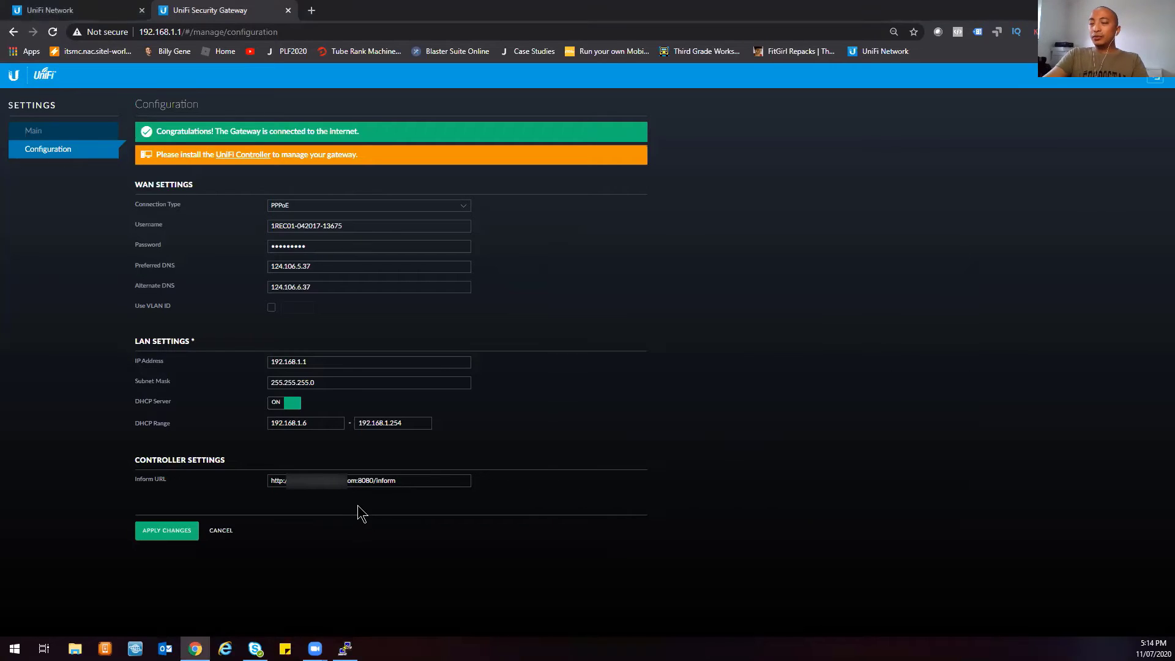
click(166, 532)
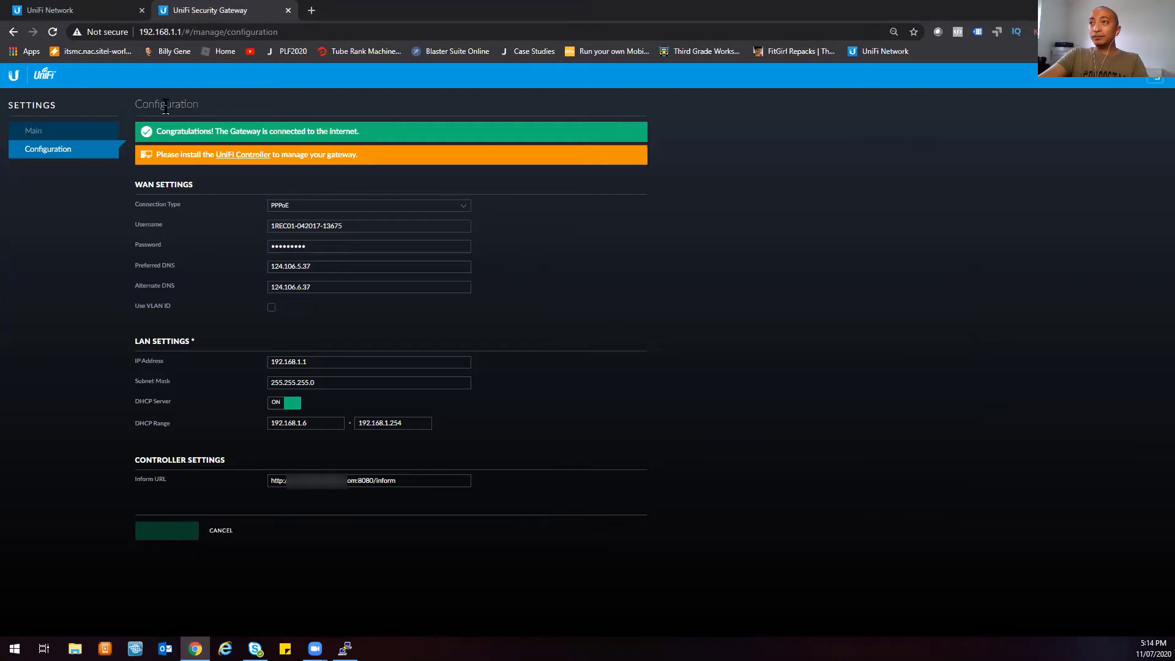
click(91, 11)
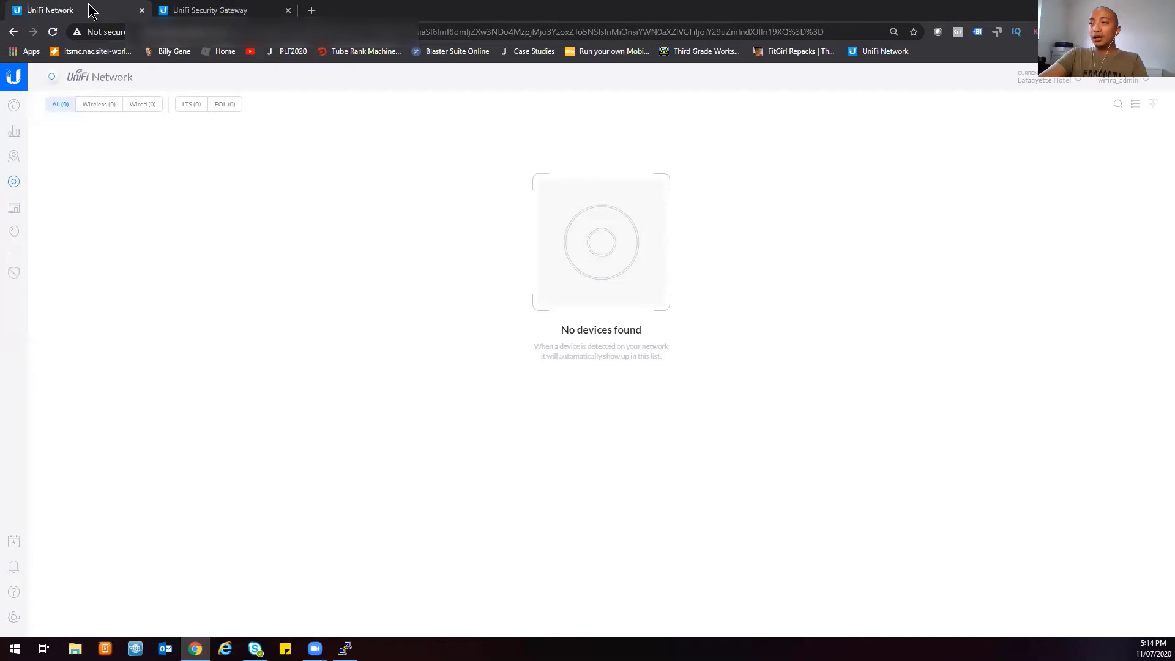
click(199, 10)
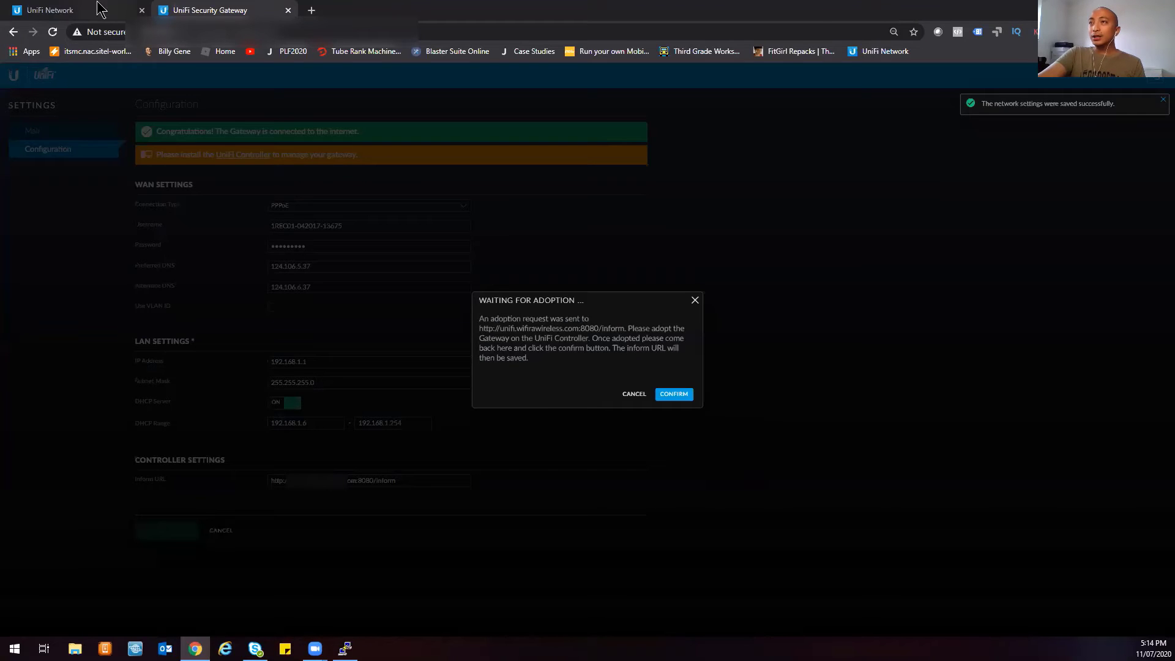
click(100, 8)
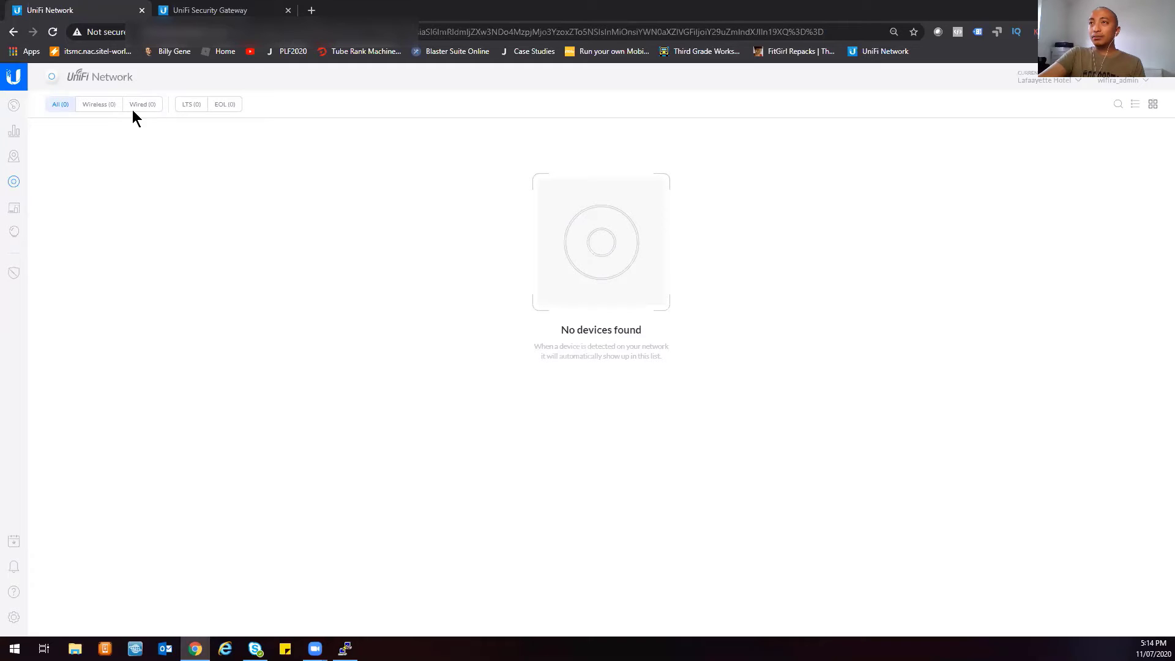
- Reload the device list and run set-inform in PuTTY so the USG 4P appears pending adoption
click(53, 32)
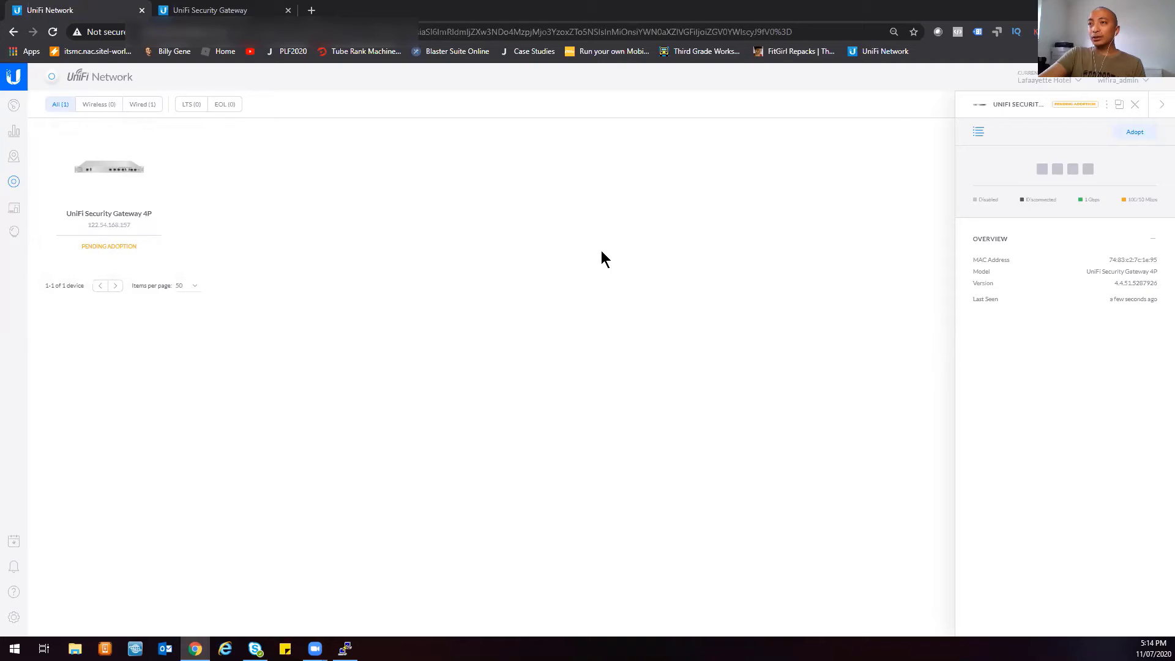
click(345, 649)
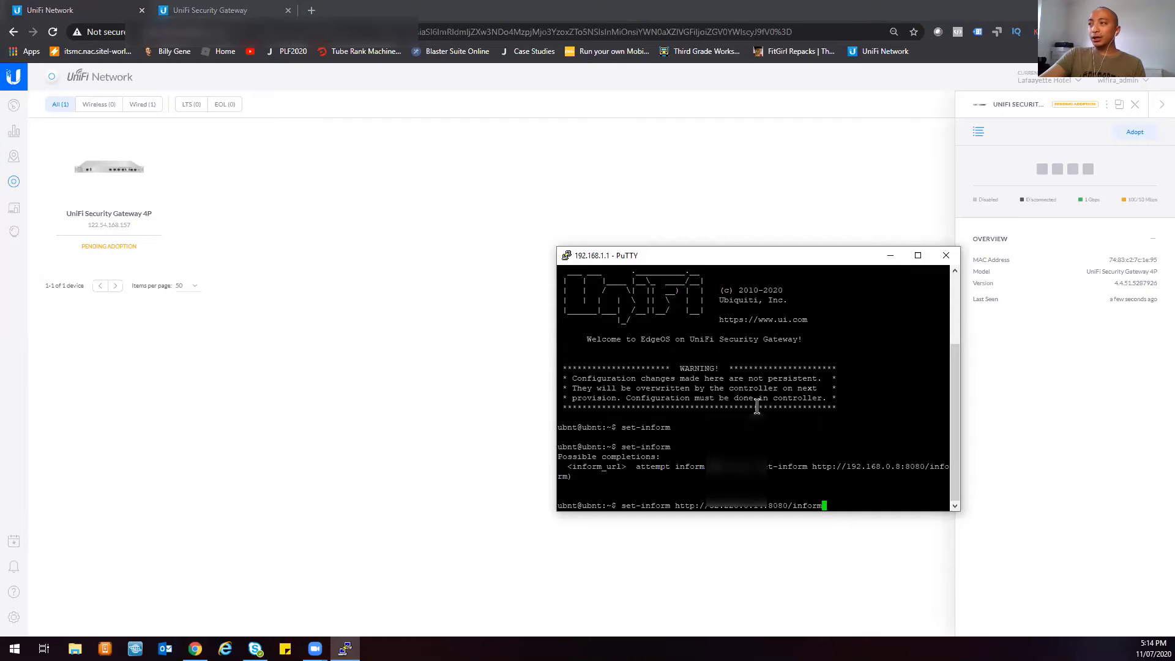
key(Return)
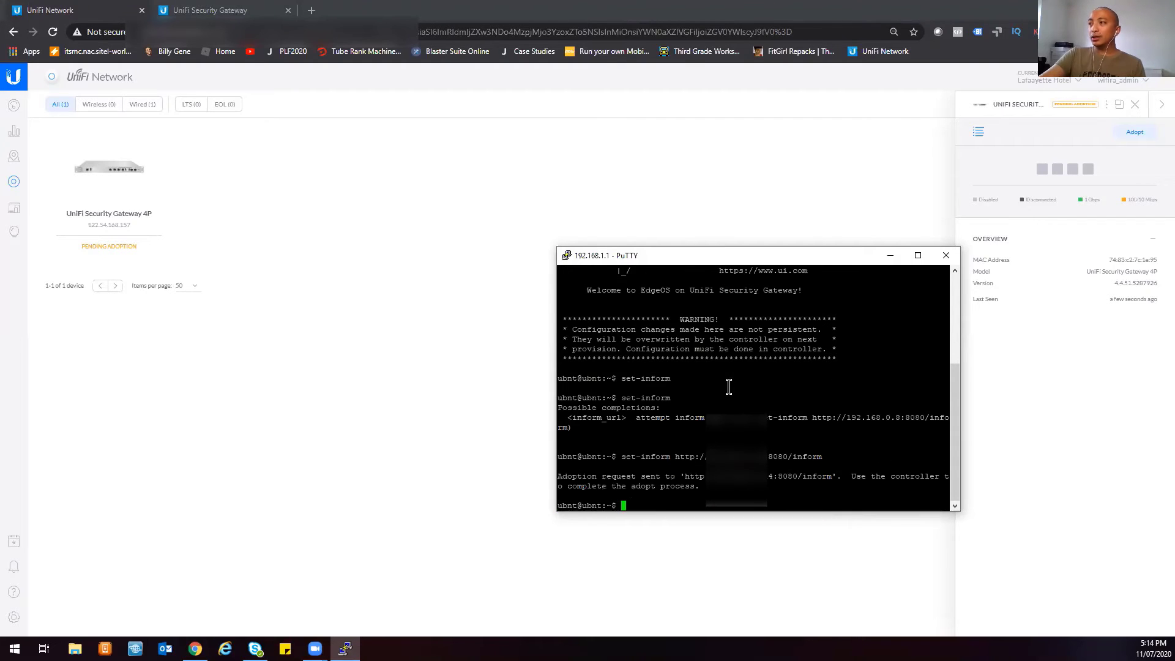
click(891, 255)
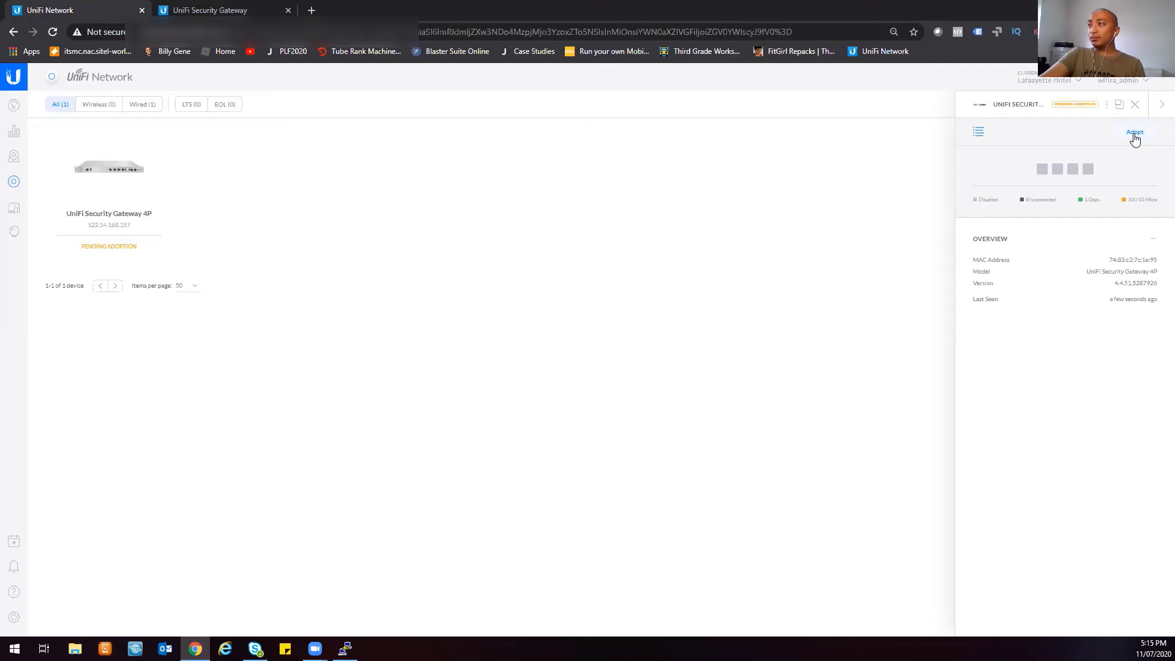
- Adopt the pending USG 4P and recall the set-inform command in PuTTY
click(1135, 137)
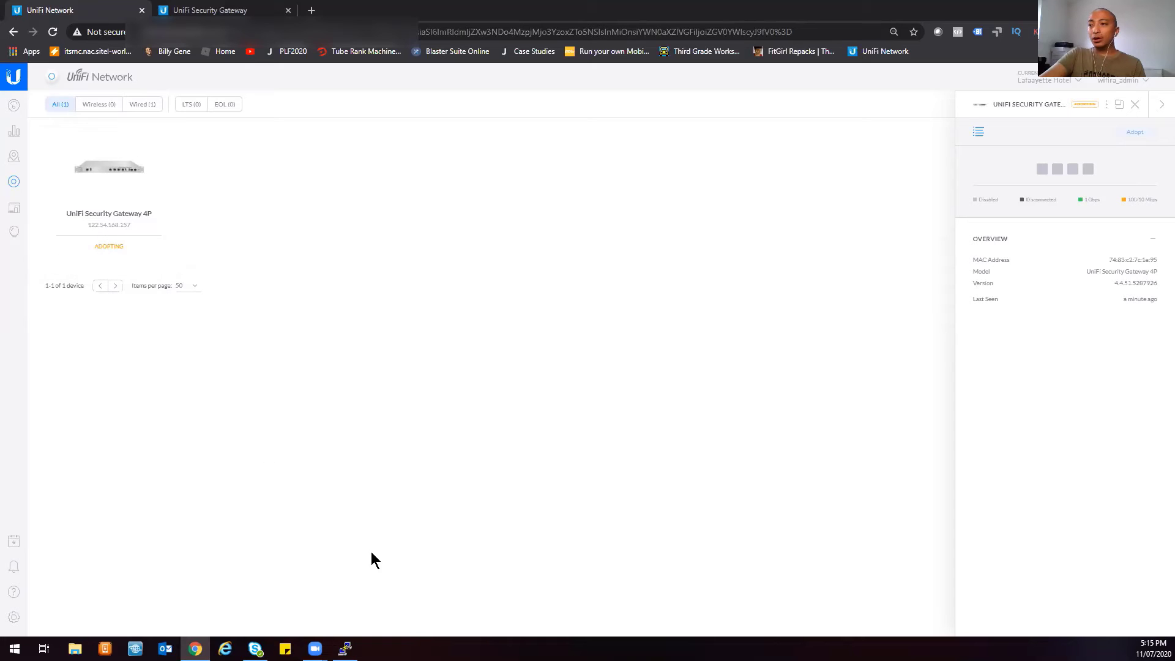
click(345, 649)
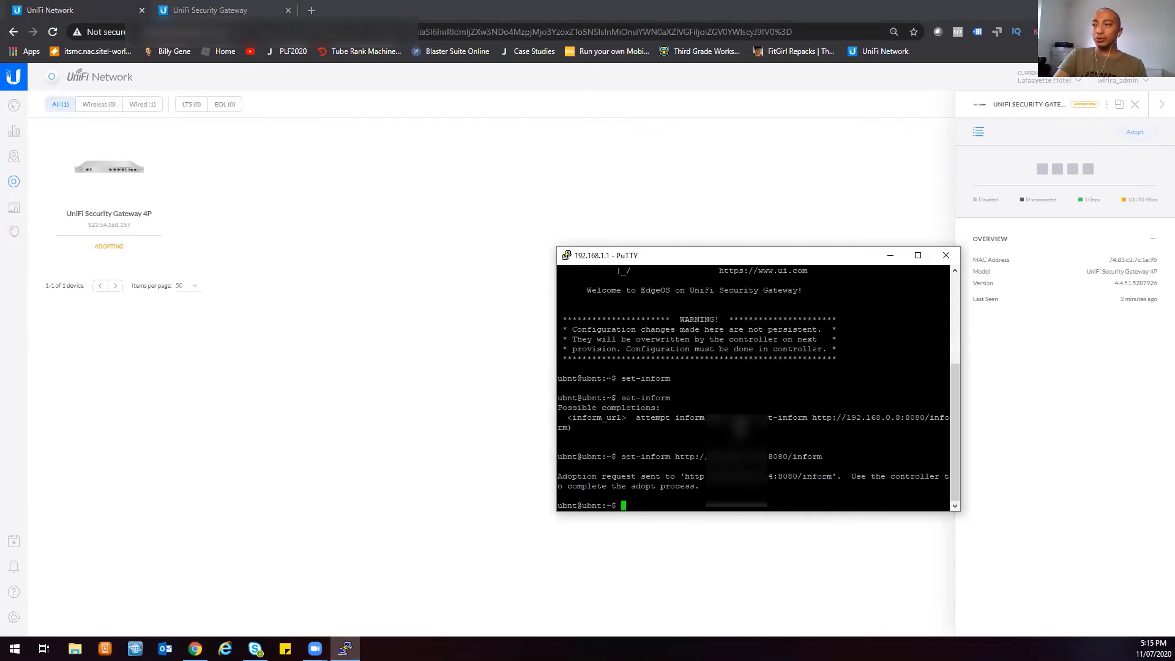
key(Up)
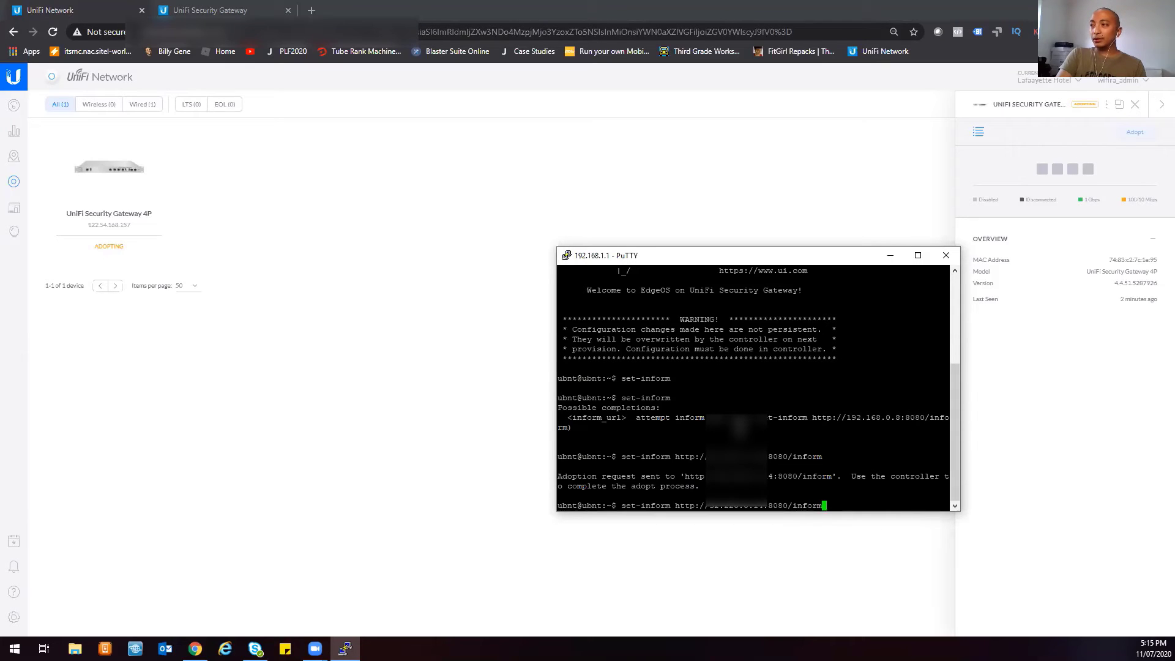
- Rerun set-inform to resend the adoption request, then go back to the controller
key(Return)
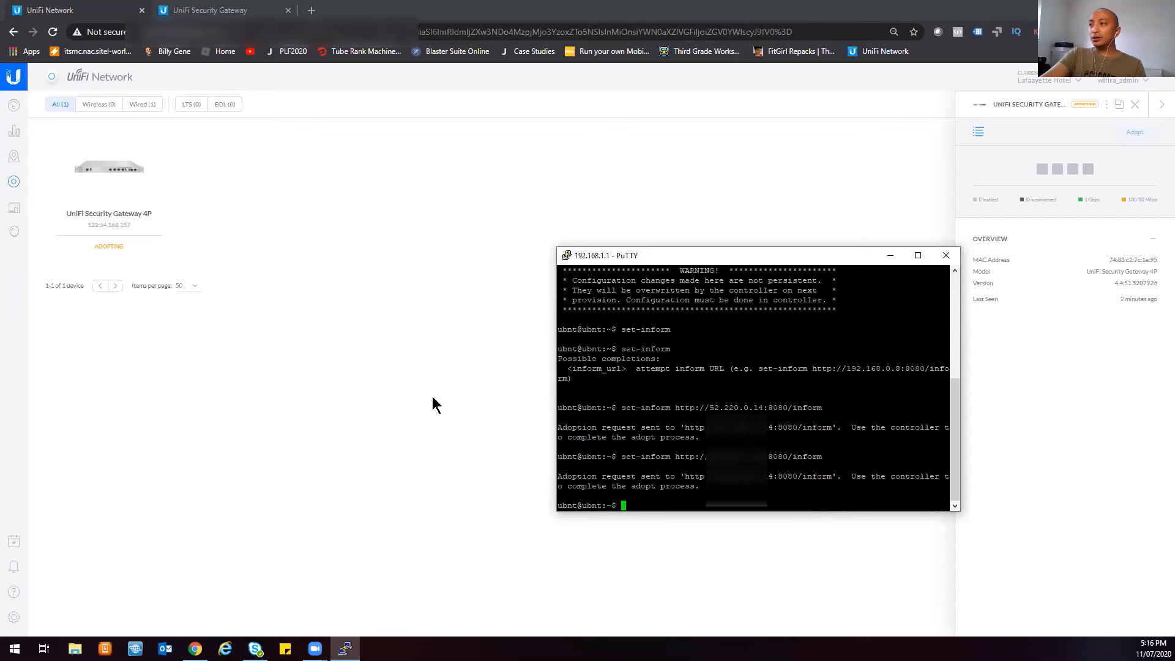
click(432, 405)
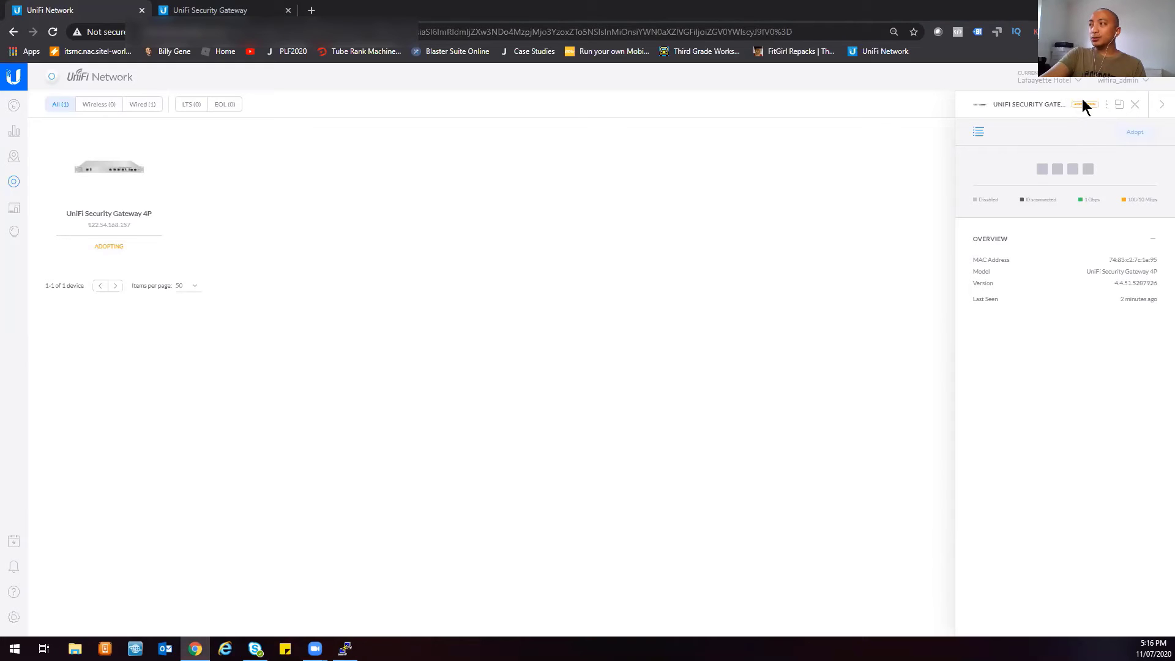
- Confirm adoption on the gateway's page to save the :8080/inform URL, then return to the controller
click(222, 11)
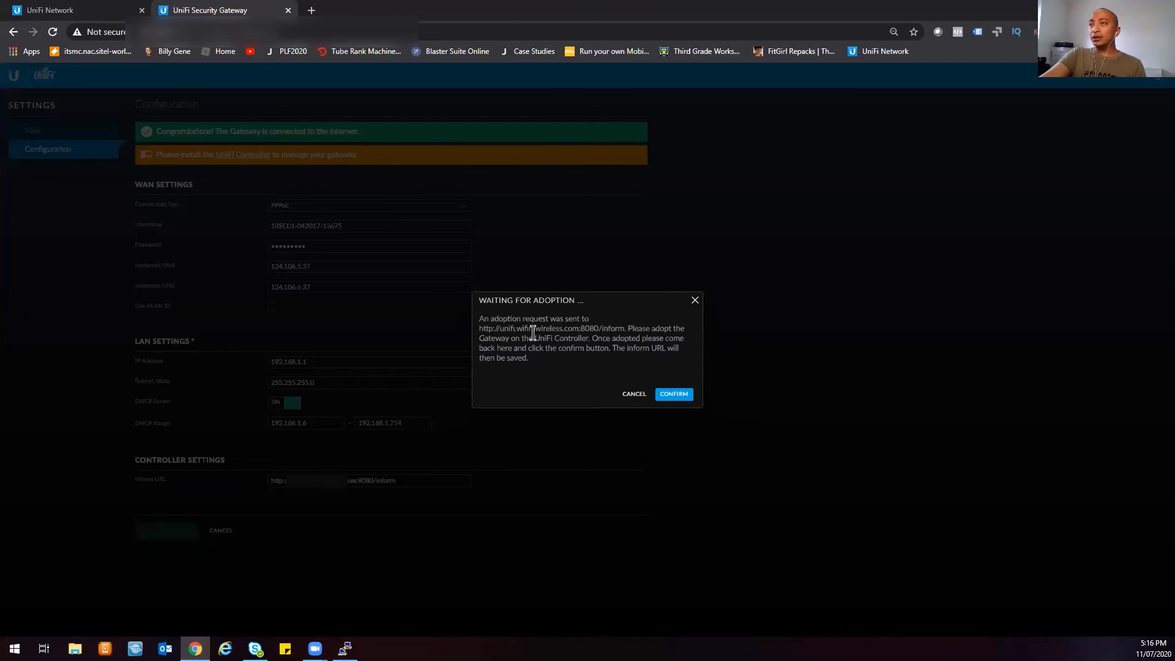
click(675, 396)
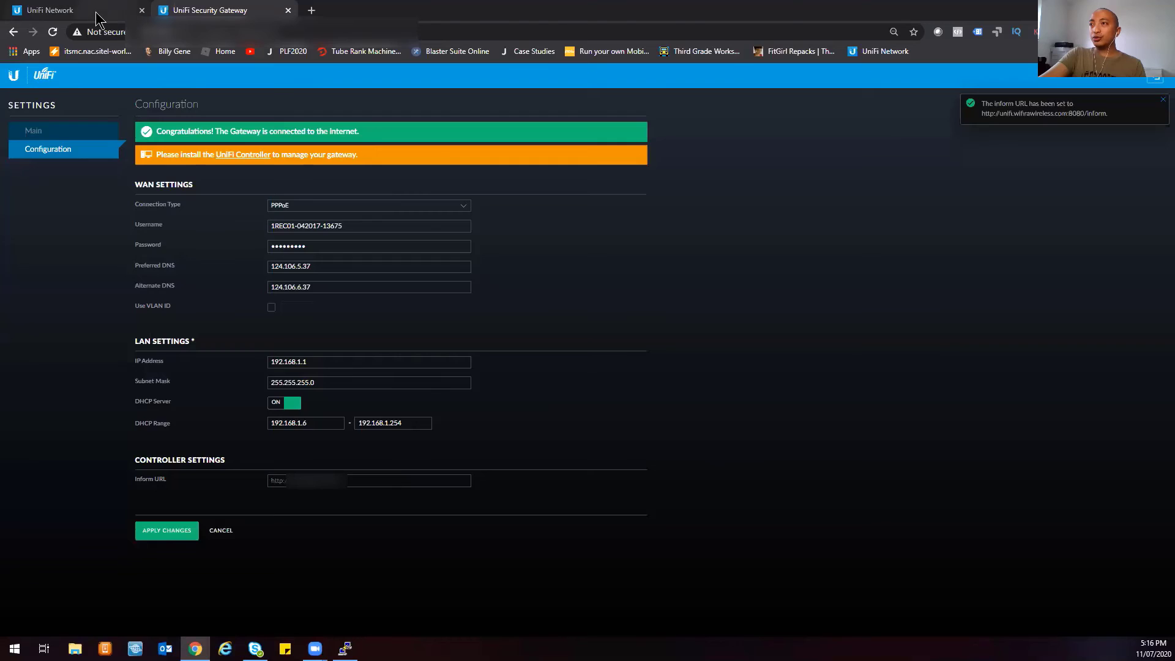
click(98, 13)
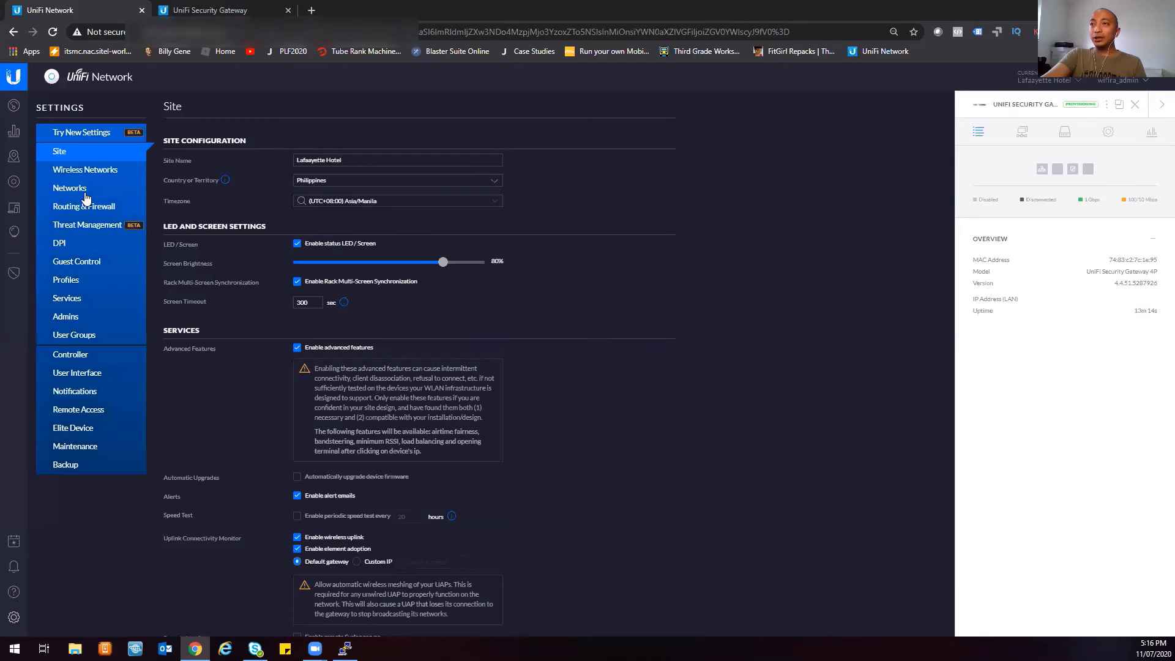
- Check the LAN and WAN networks under Settings > Networks, then go back to Devices
click(83, 191)
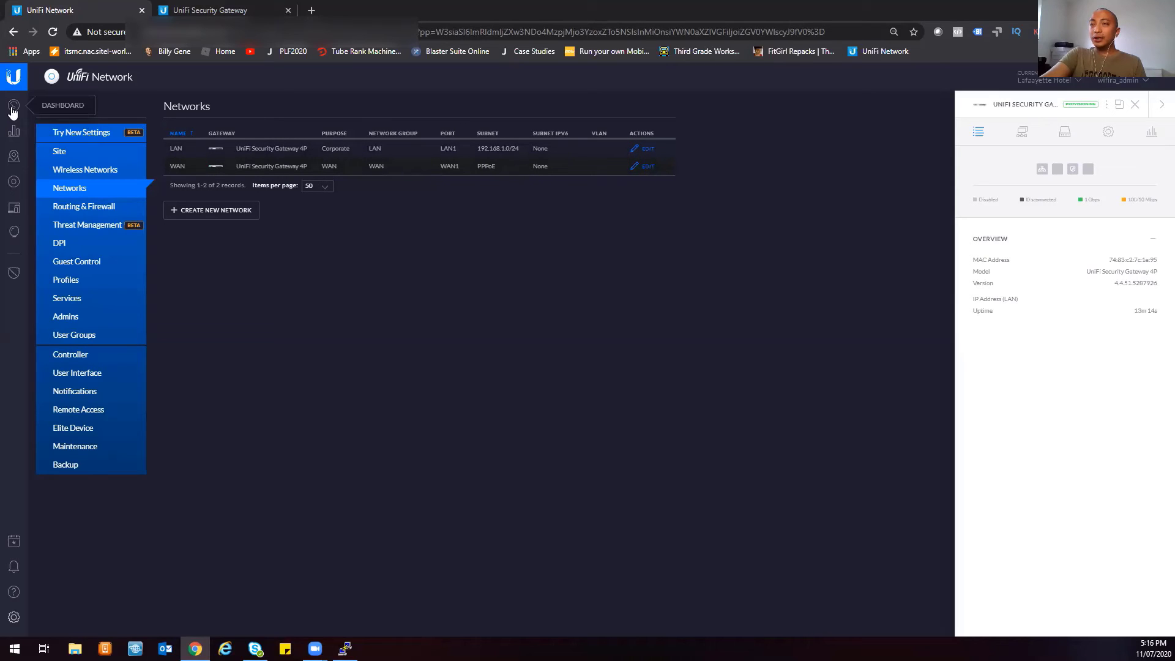
click(13, 182)
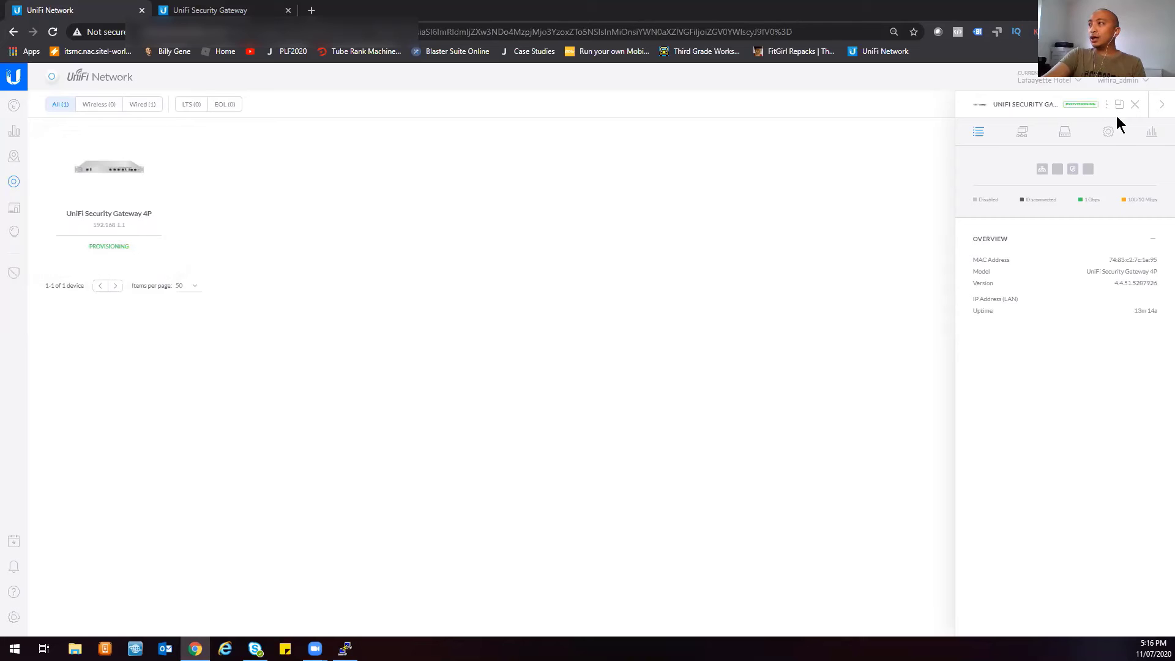
- Browse the gateway's configuration and device management options, then leave for the dashboard
click(1109, 133)
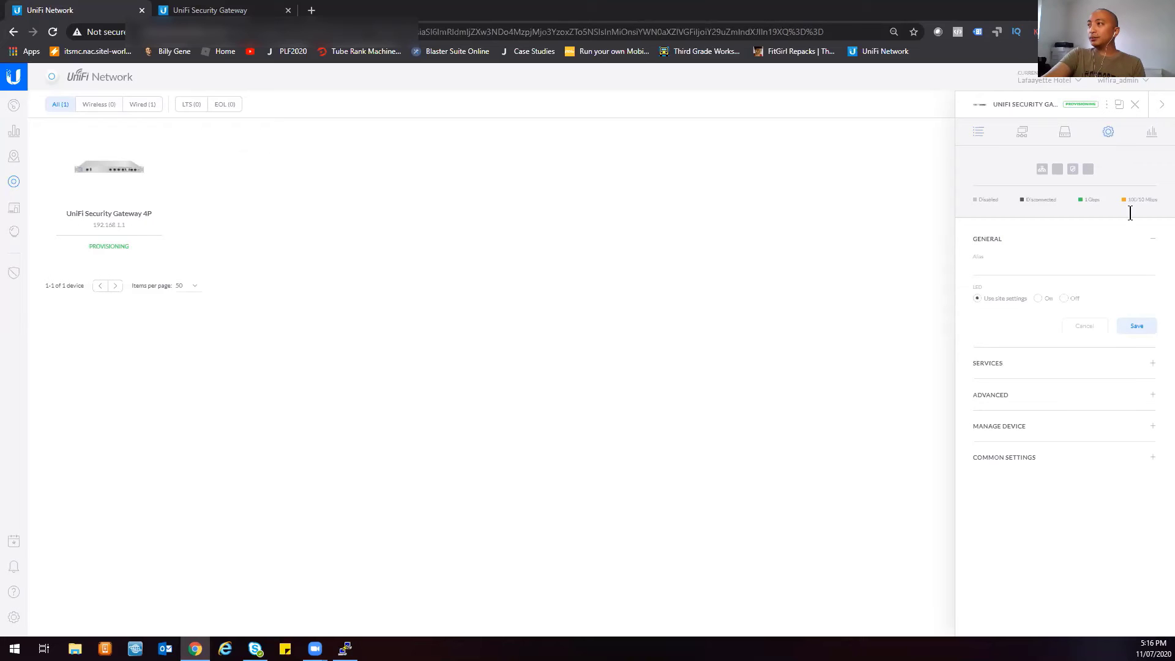
click(1039, 427)
scroll(1073, 494, down, 1)
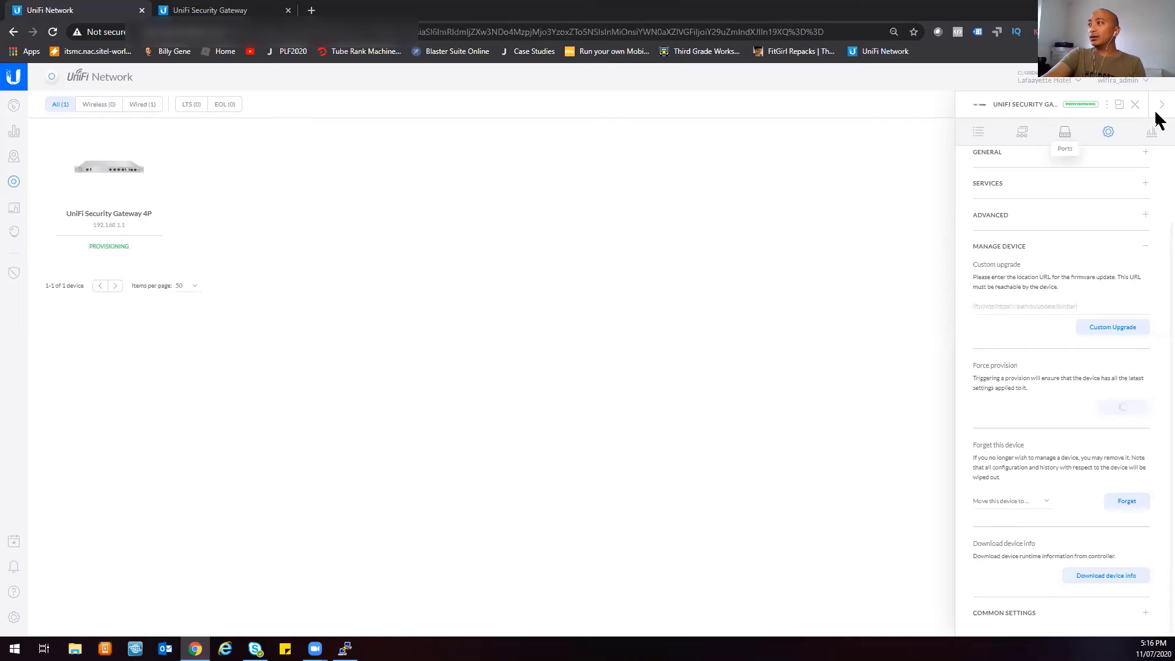
click(979, 131)
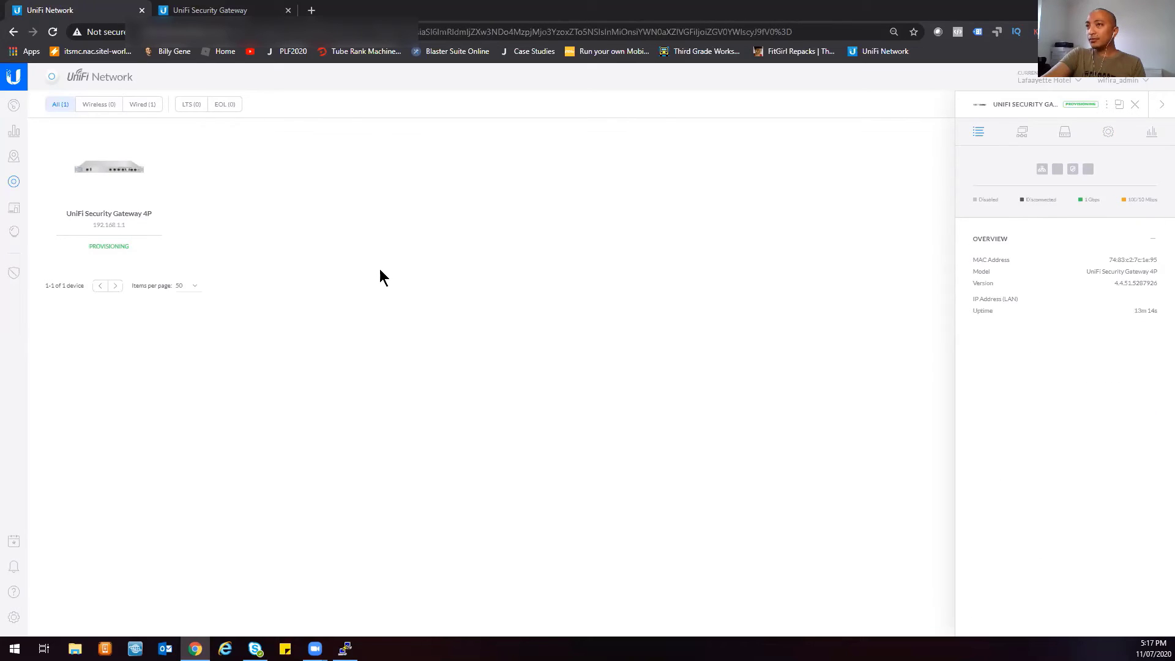
click(13, 619)
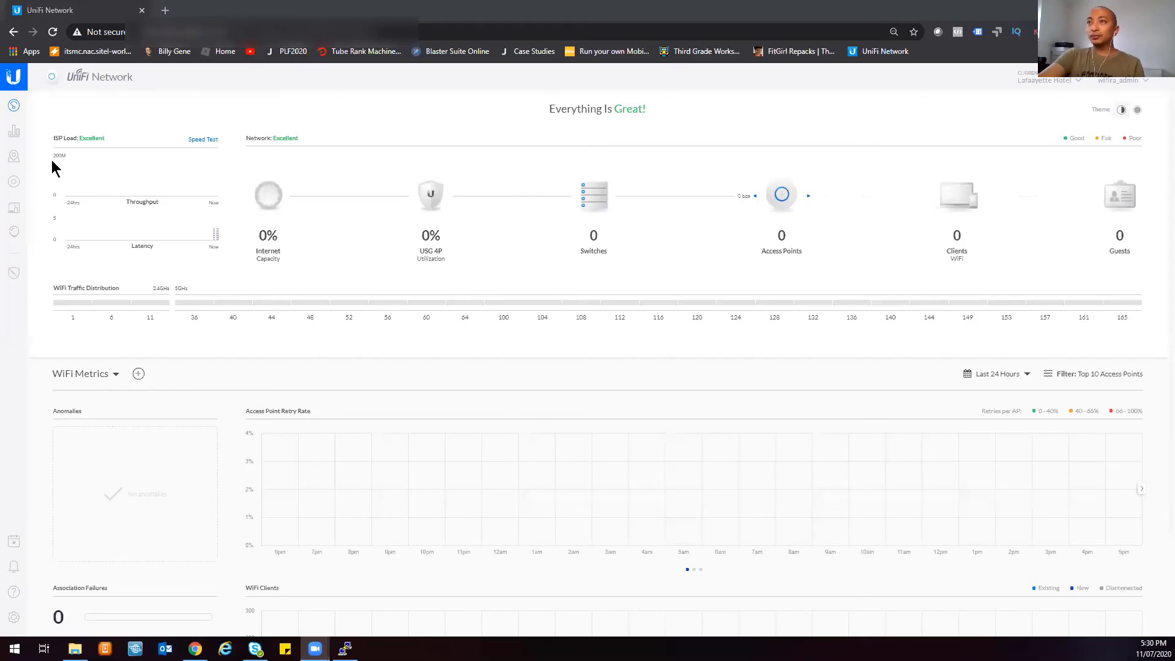
- Show the Devices list with the gateway named Lafaayette Hotel USG Pro A
mouse_move(49, 133)
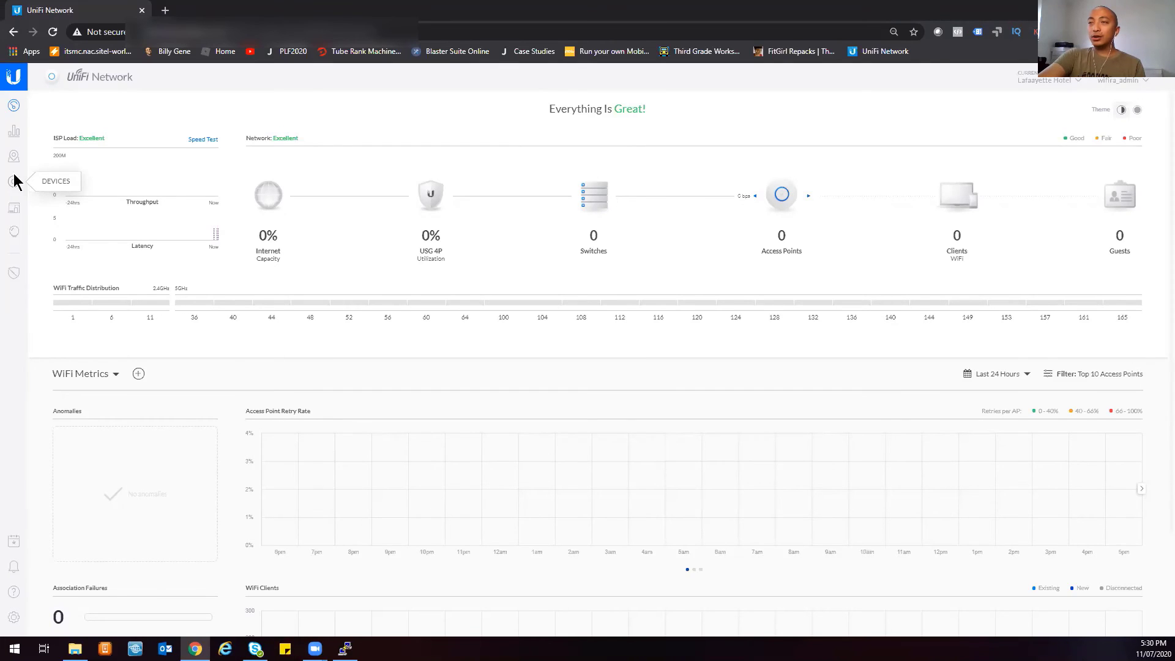
click(15, 181)
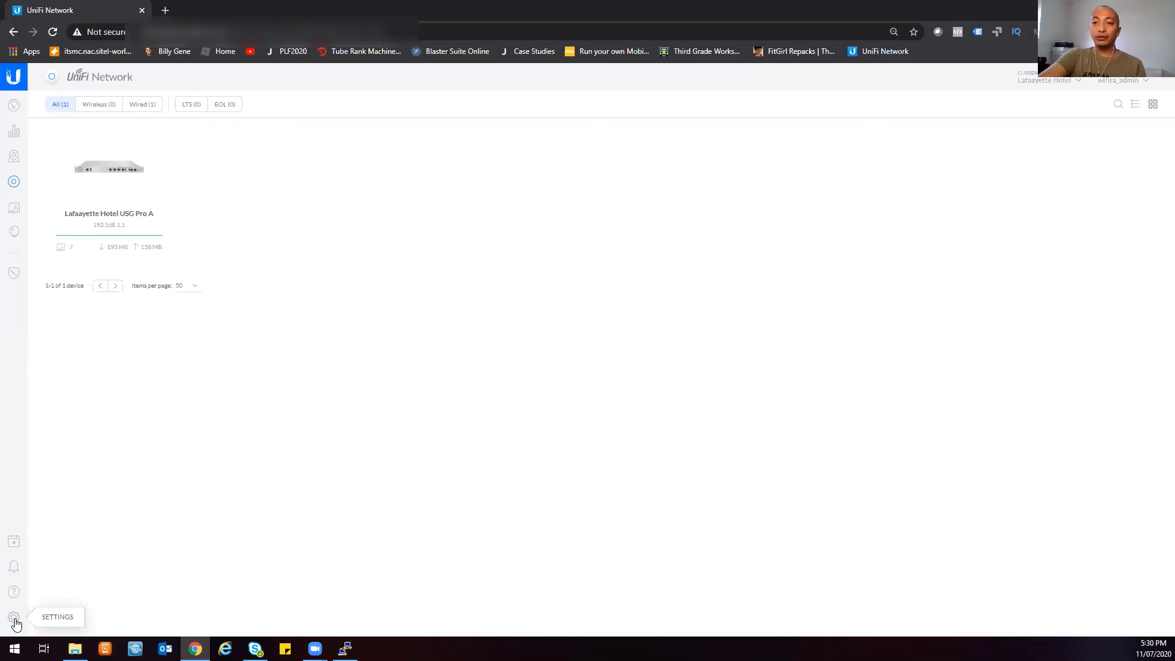
- Open the gateway's details and review its WAN 1 address and speed statistics
click(72, 141)
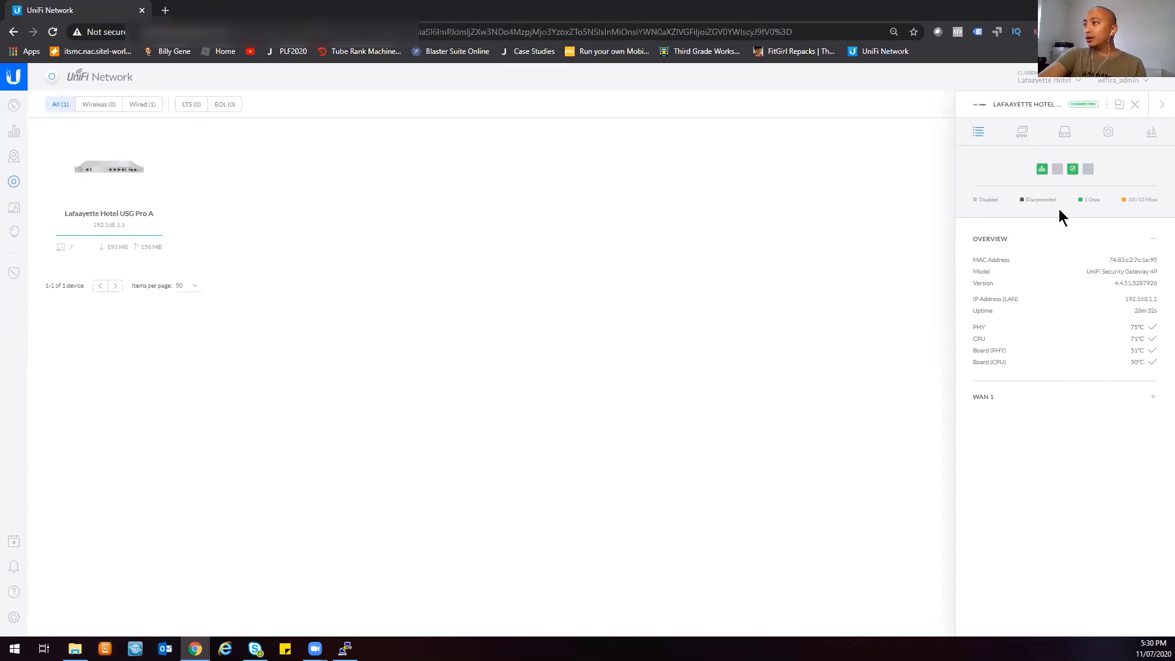
click(983, 398)
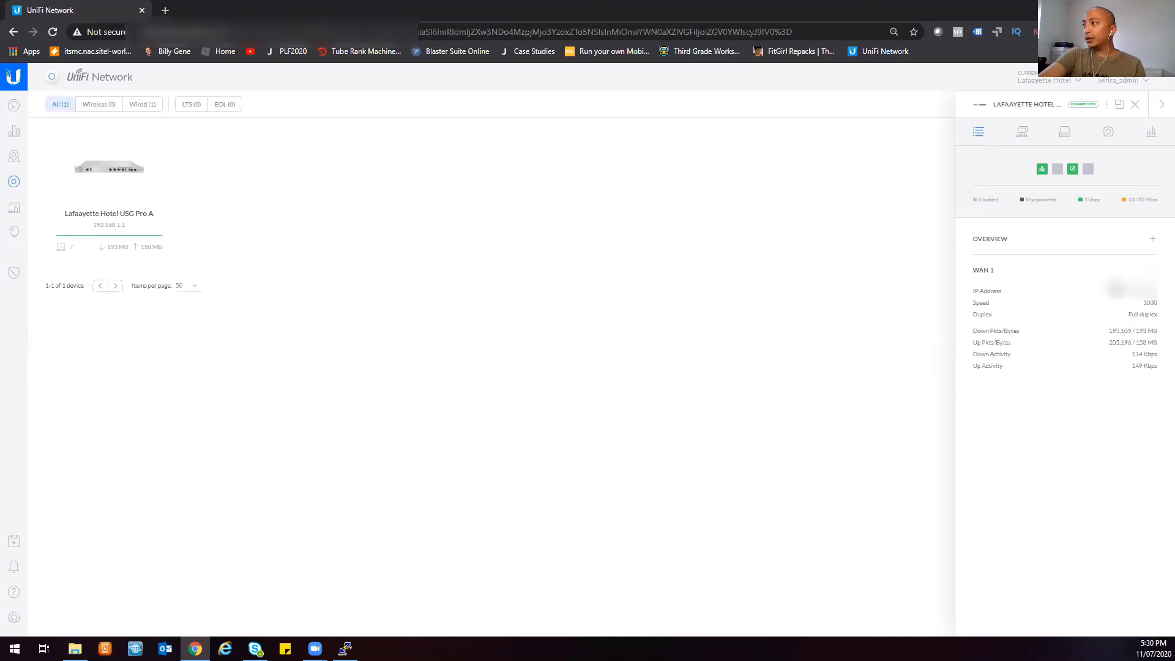
drag(1114, 288, 1134, 339)
click(1090, 438)
- Review the LAN network table and port list: LAN1 and WAN1 active, LAN2 and WAN2 disabled
click(1022, 133)
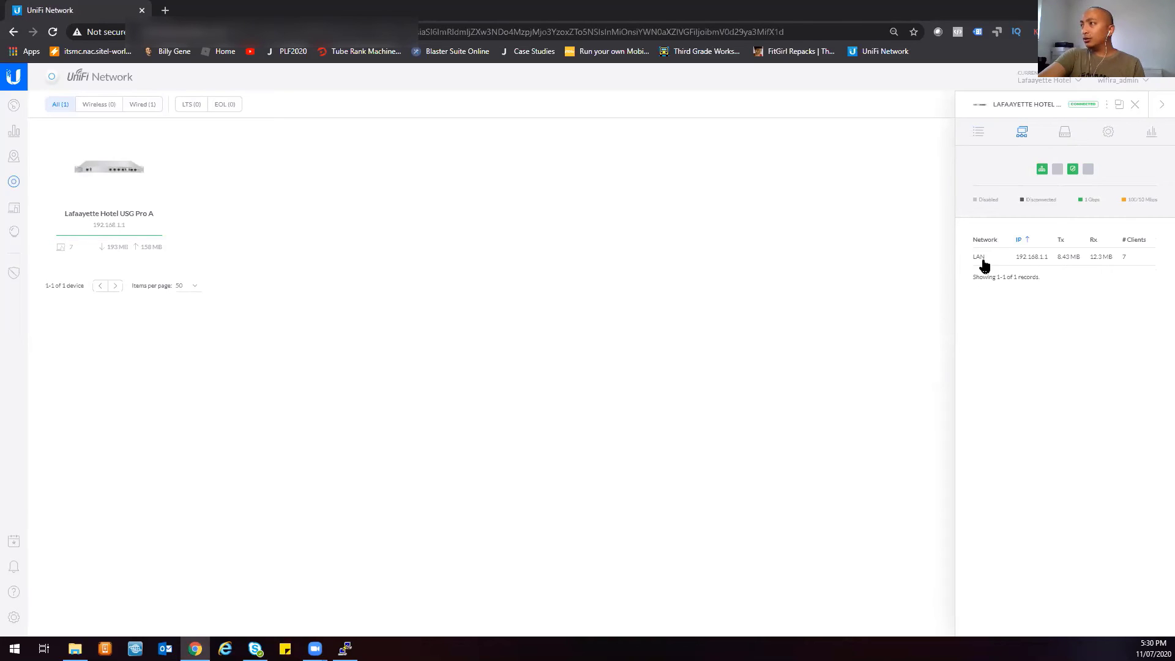
drag(970, 260, 1115, 314)
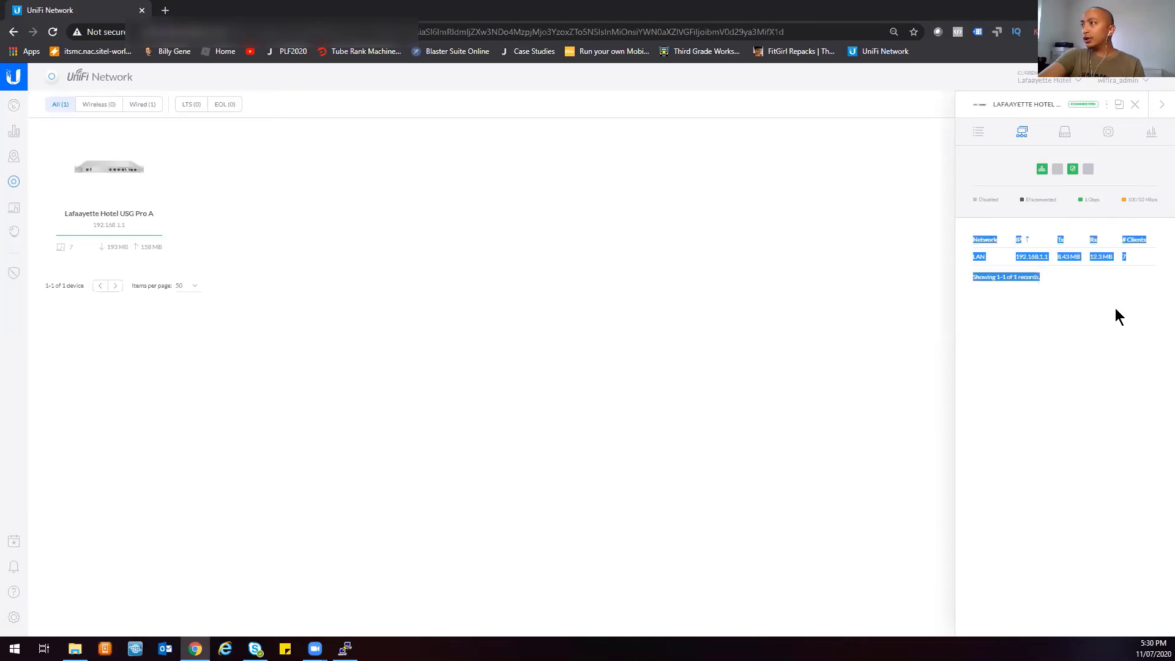
click(1087, 299)
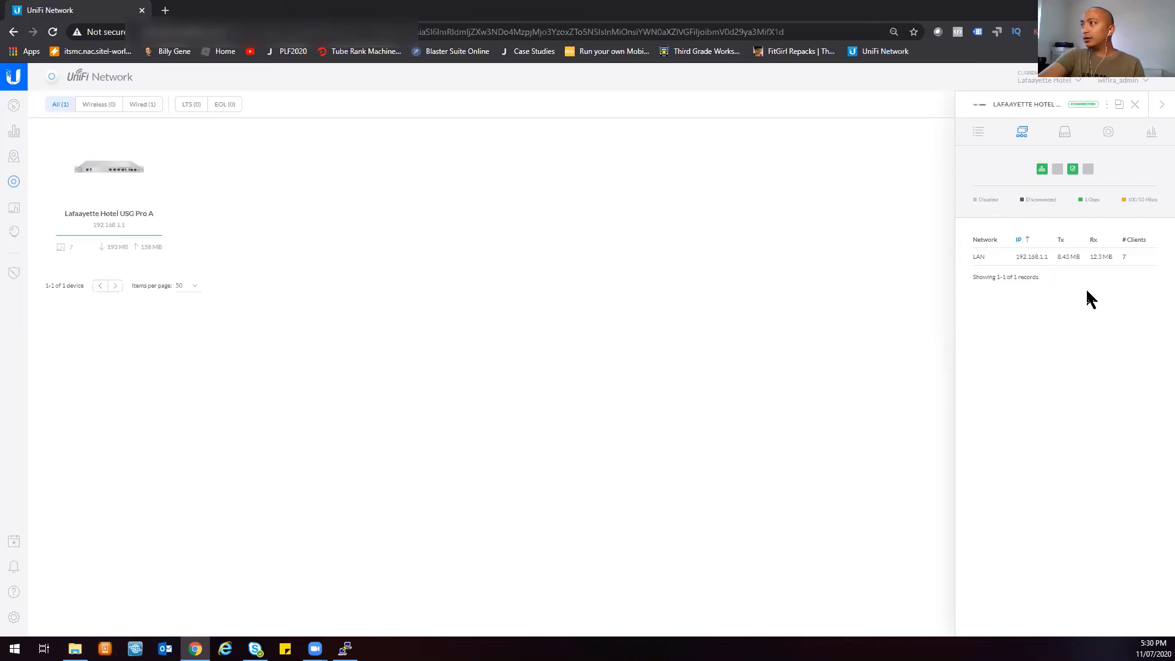
click(1065, 133)
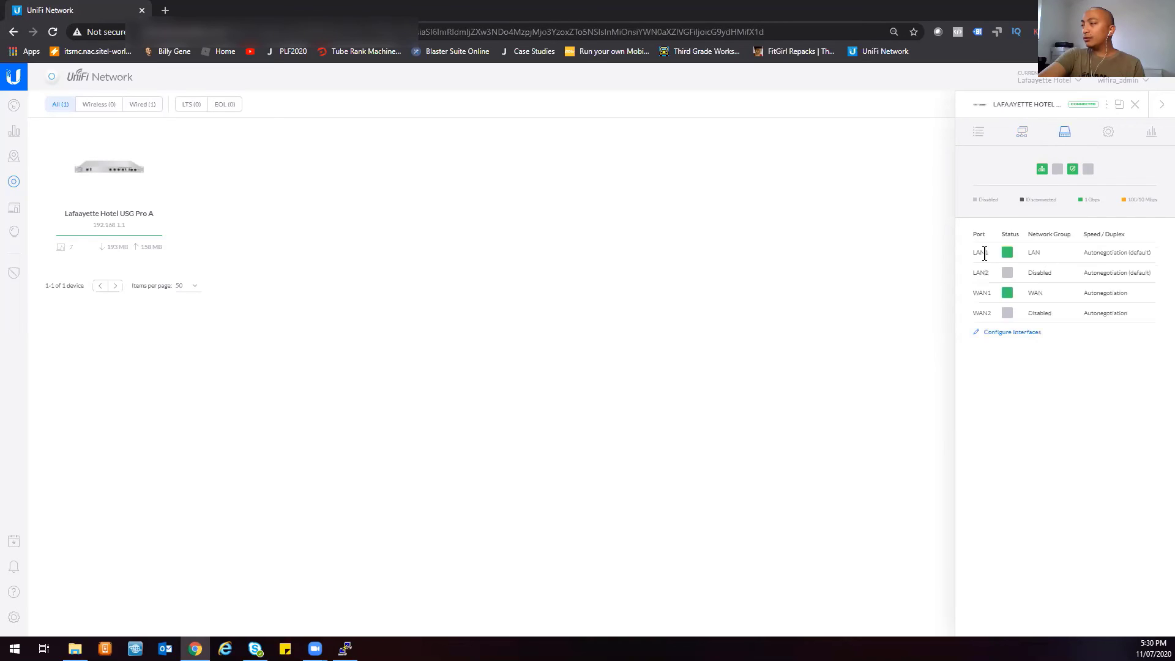
mouse_move(1007, 257)
- Save the alias 'Lafaayette Hotel USG Pro A' in Config, then expand Services, Advanced and Manage Device
click(1110, 134)
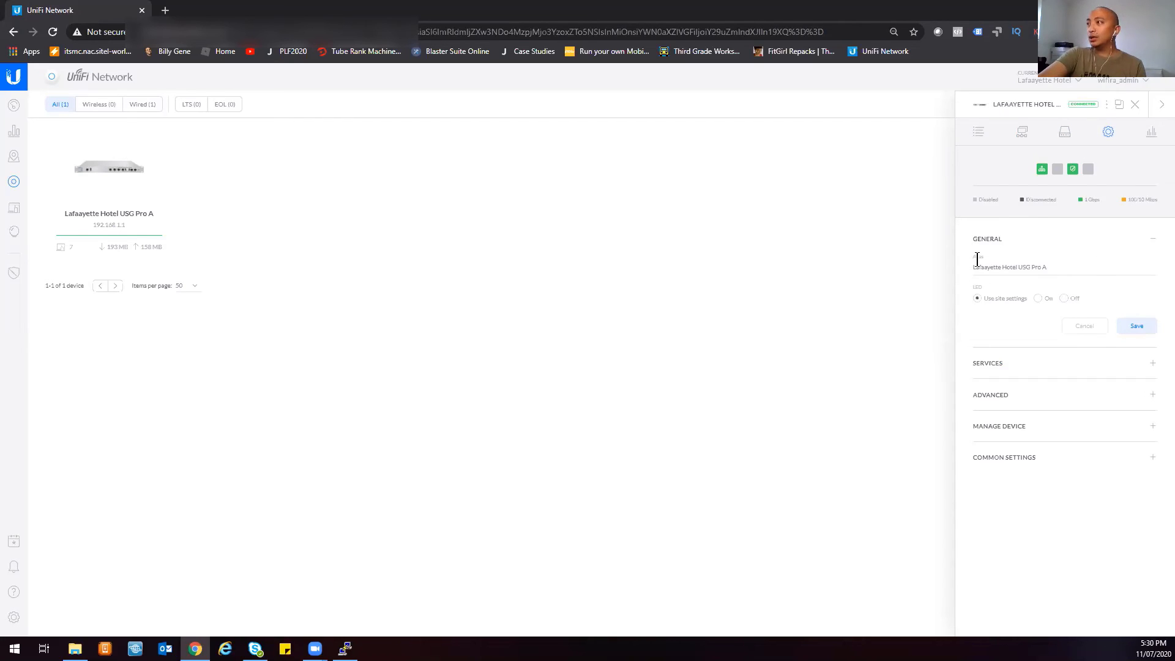
click(1136, 330)
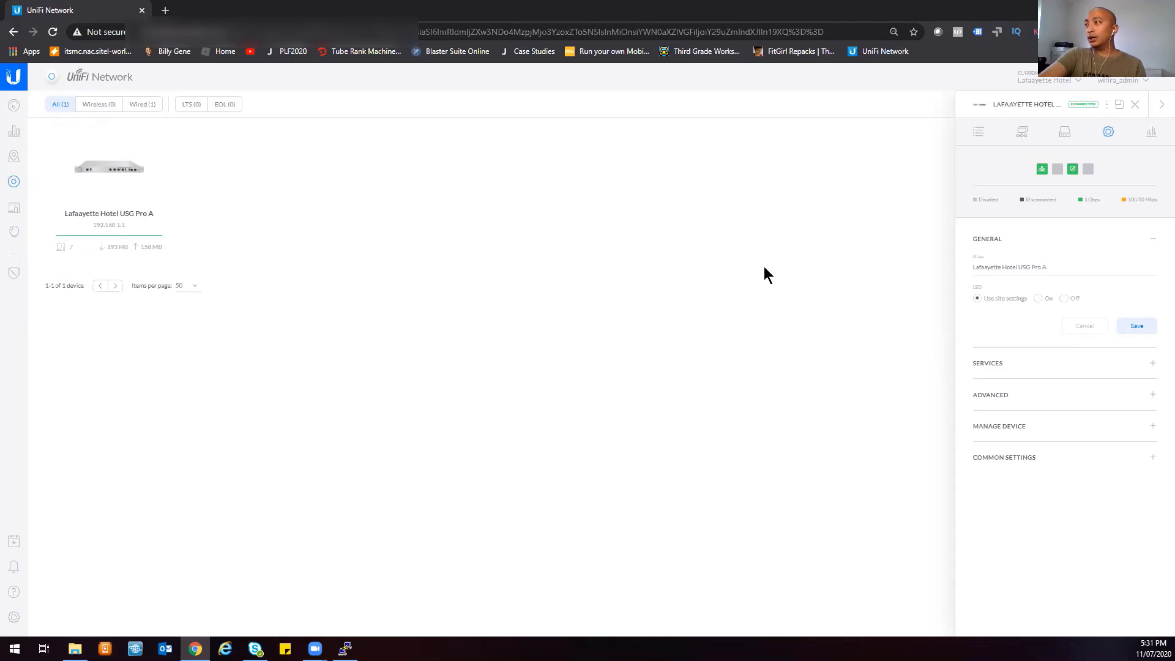
click(1013, 365)
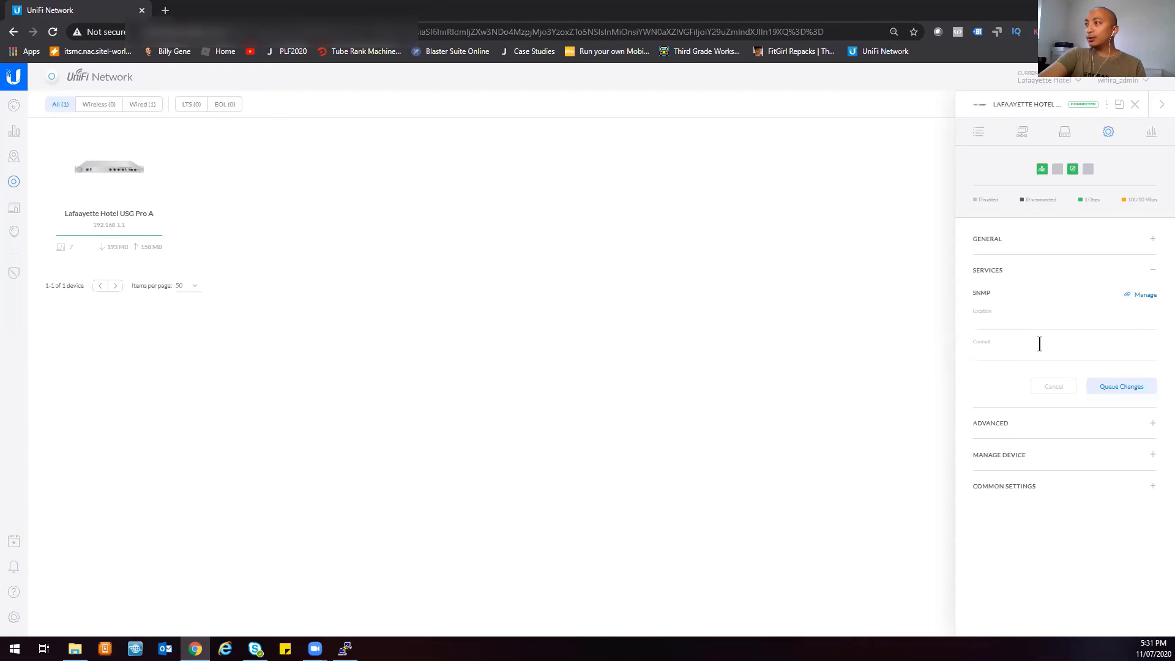
click(1000, 425)
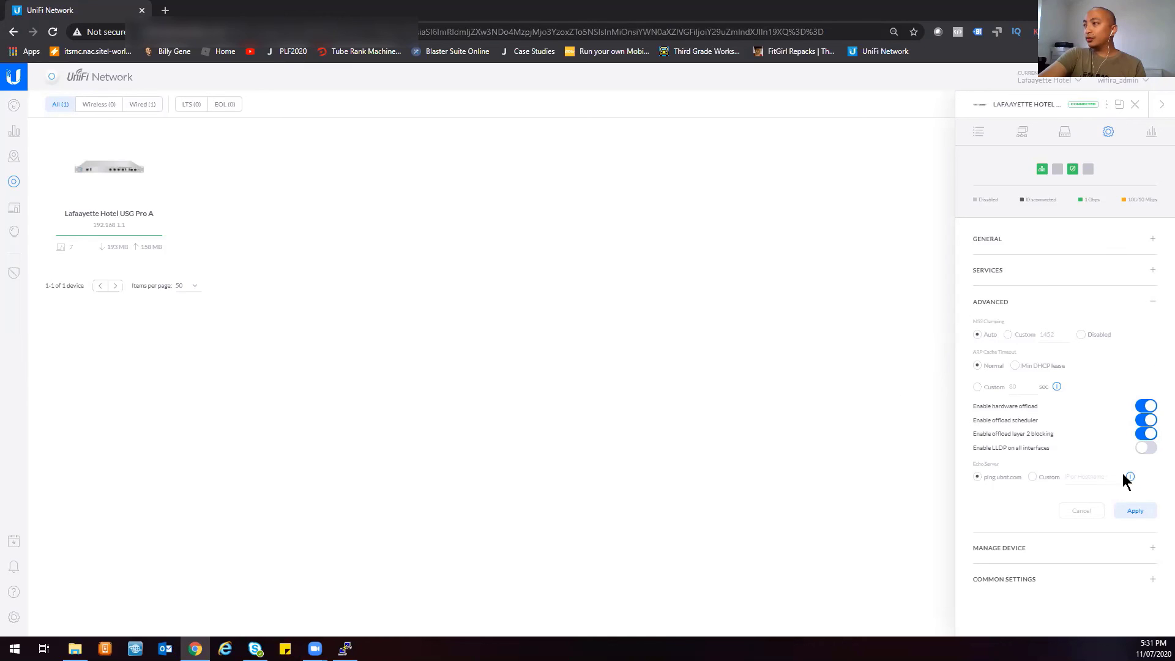
click(1001, 549)
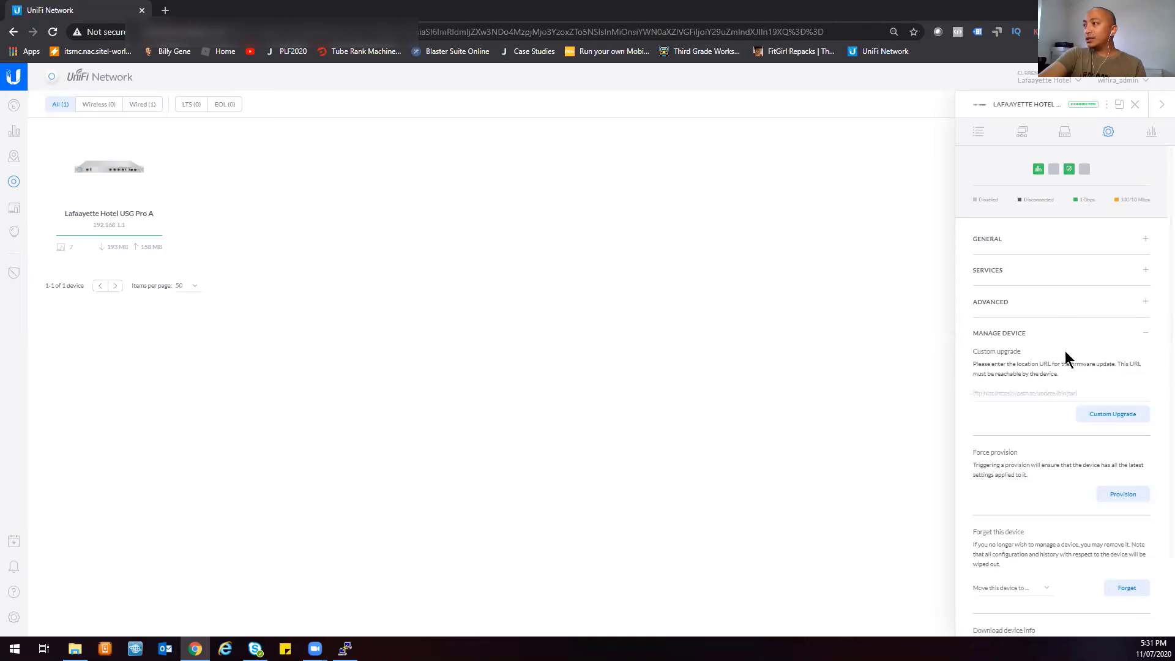
scroll(1065, 353, down, 2)
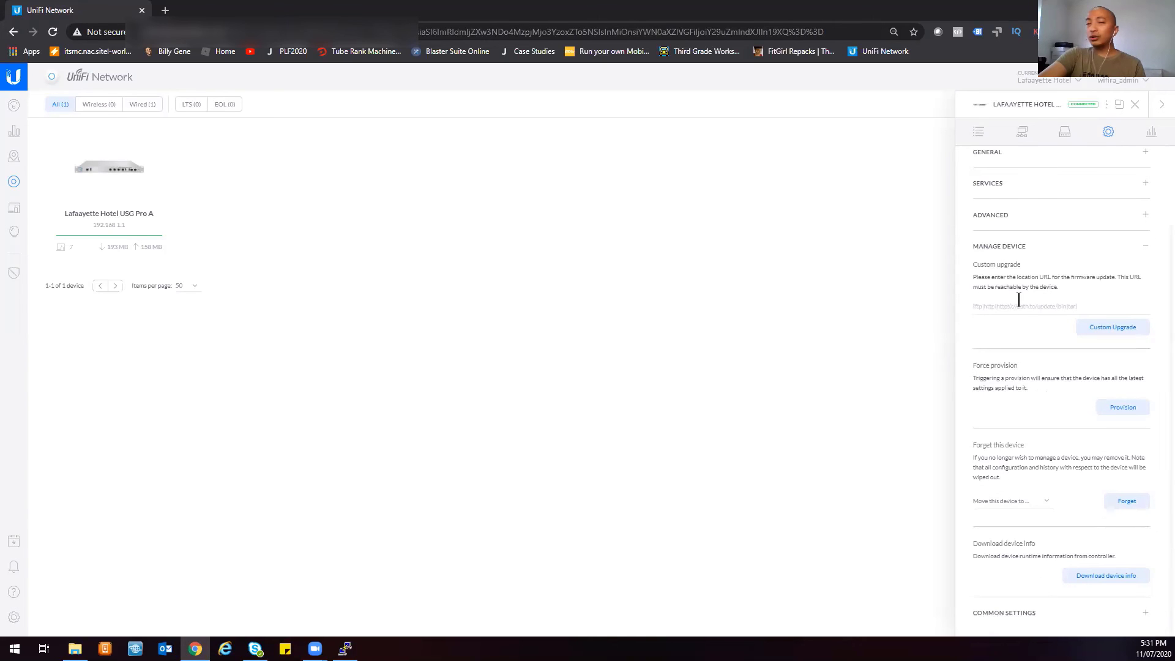
click(1019, 301)
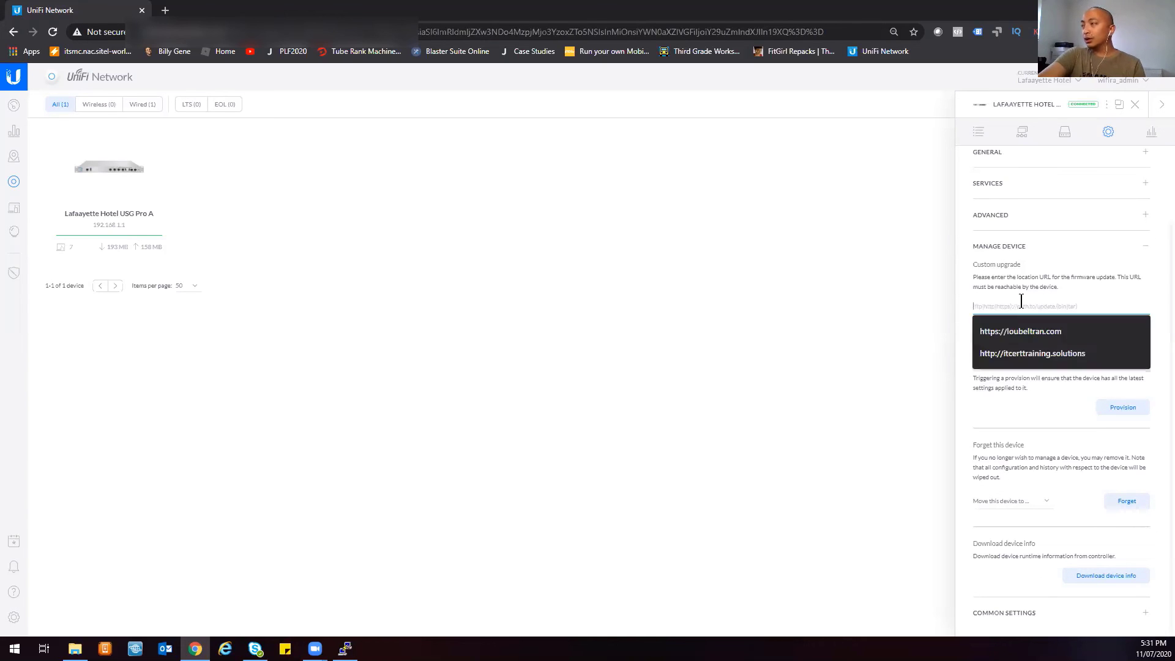
click(1010, 314)
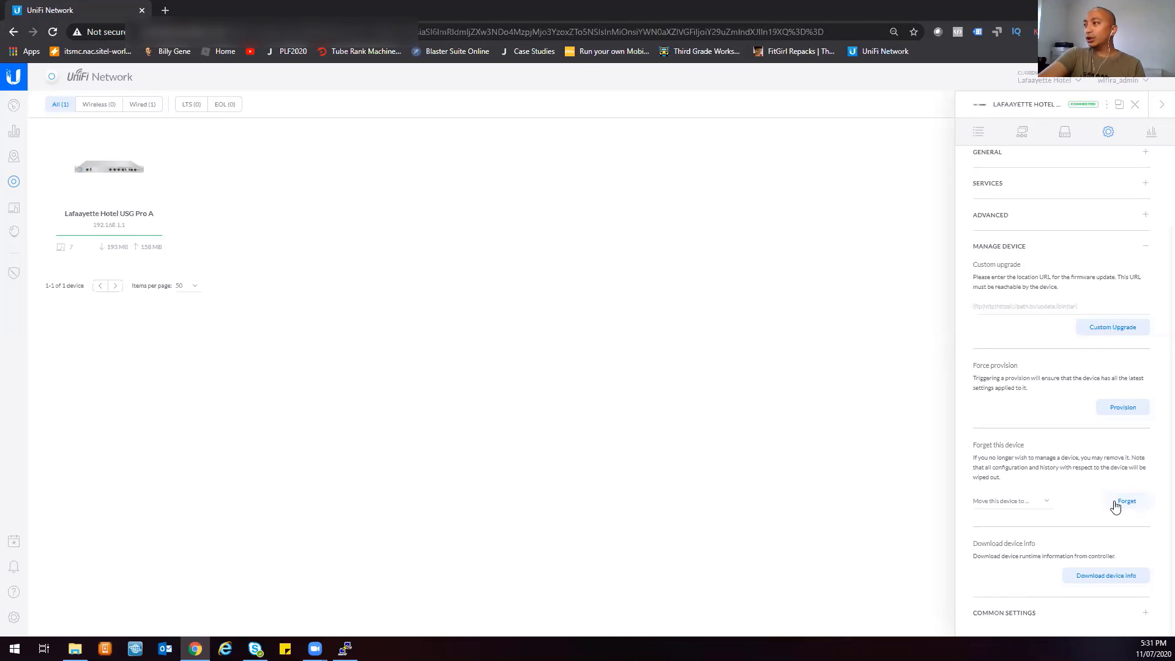
click(1044, 502)
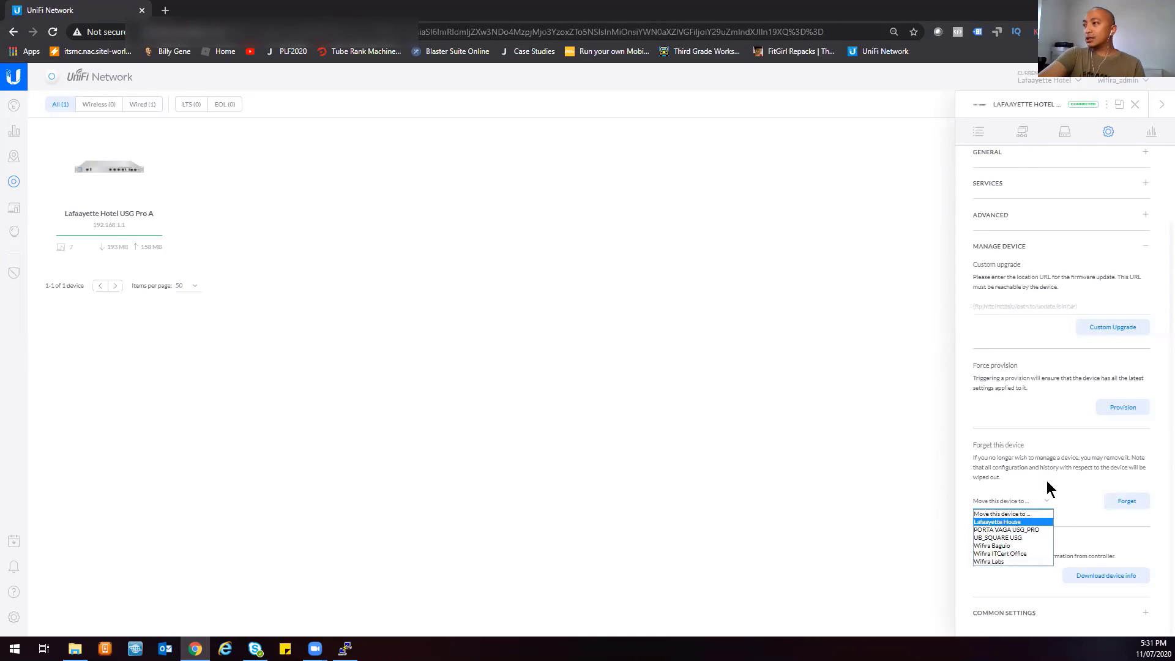
click(1081, 516)
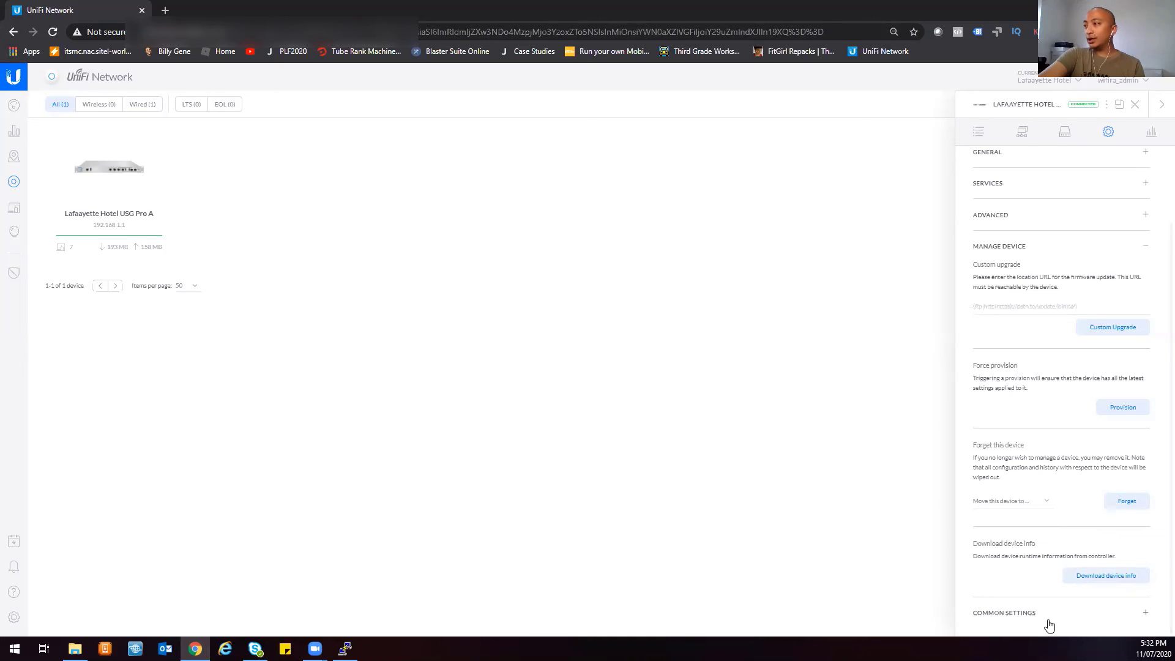
- Jump from the gateway's Common Settings shortcuts to the site's Networks page
click(1029, 617)
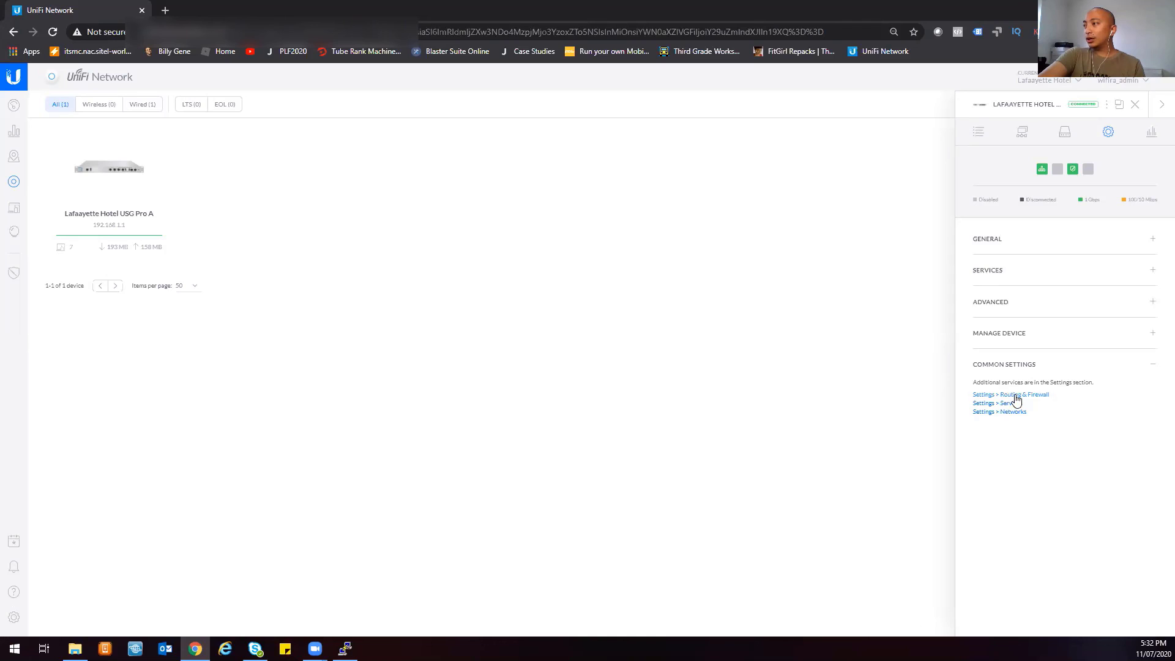
click(998, 412)
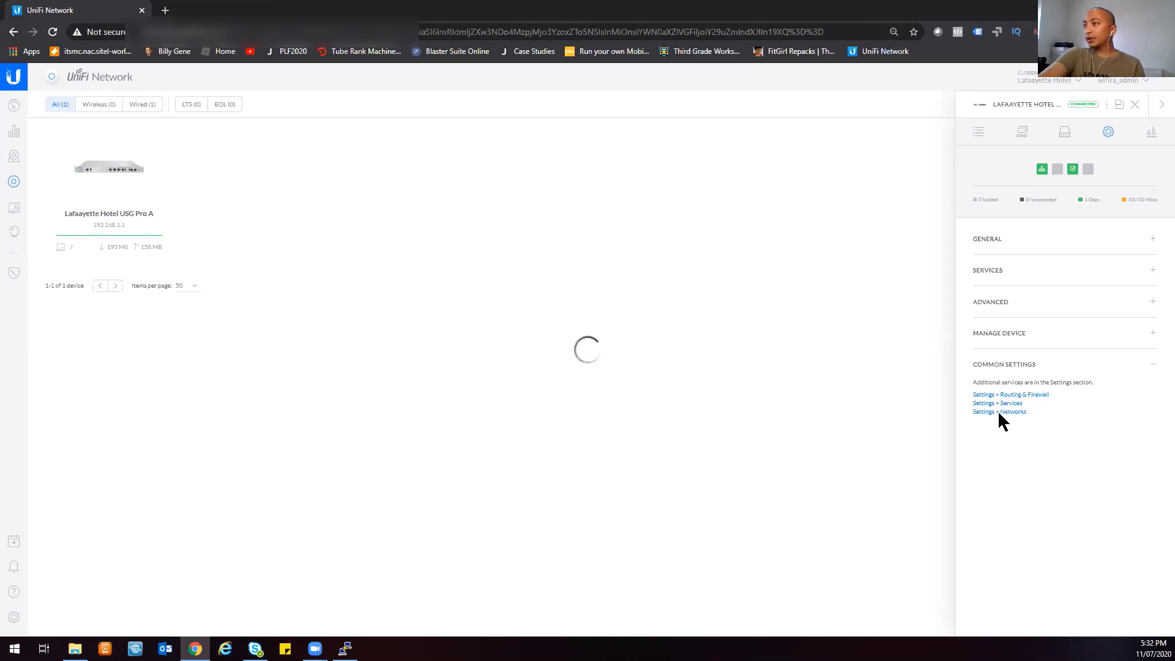